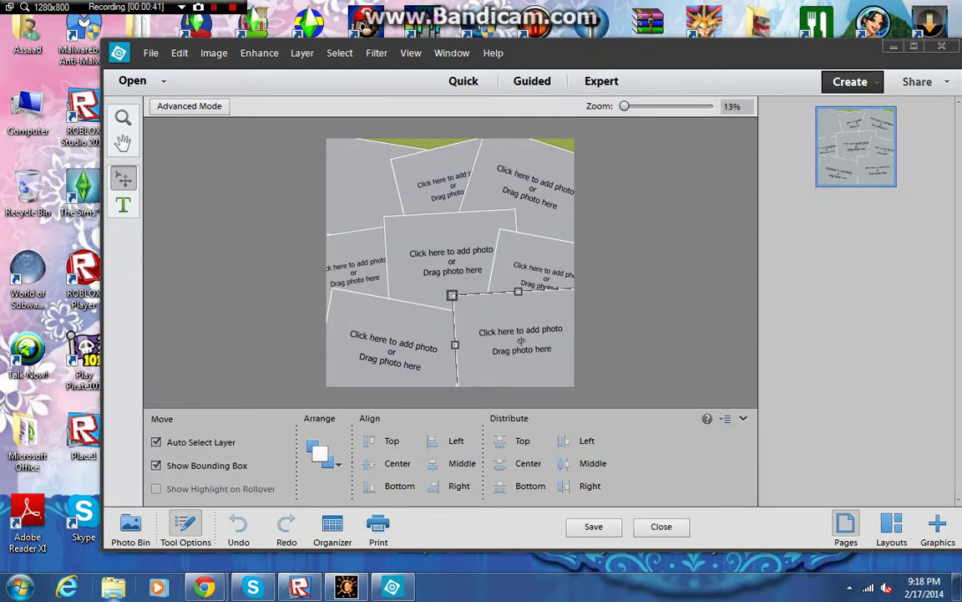
Open the Pictures library in Windows Explorer and move its window aside so the collage's photo frames stay reachable.
{"action": "left_click", "coordinate": [20, 587]}
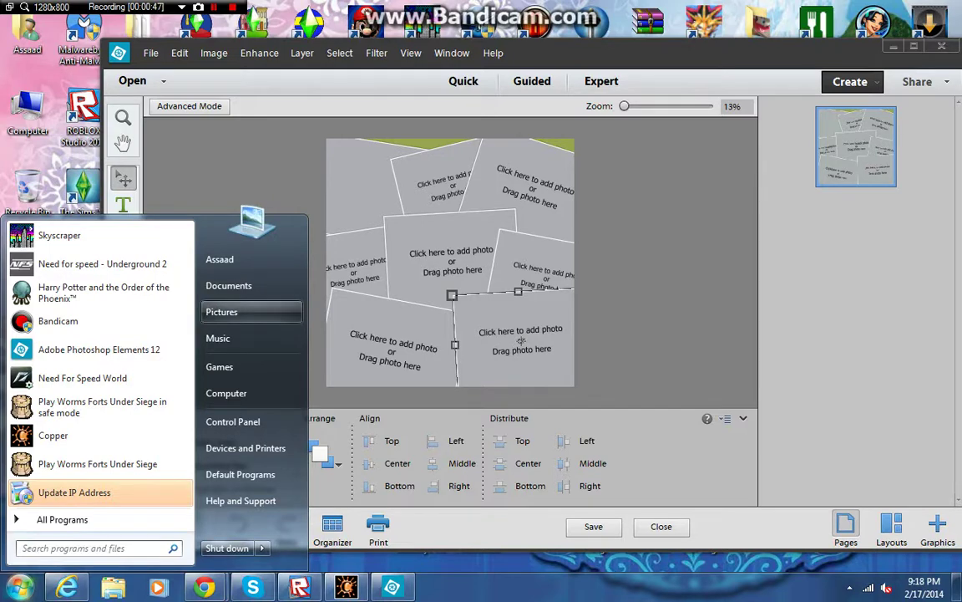
{"action": "left_click", "coordinate": [234, 422]}
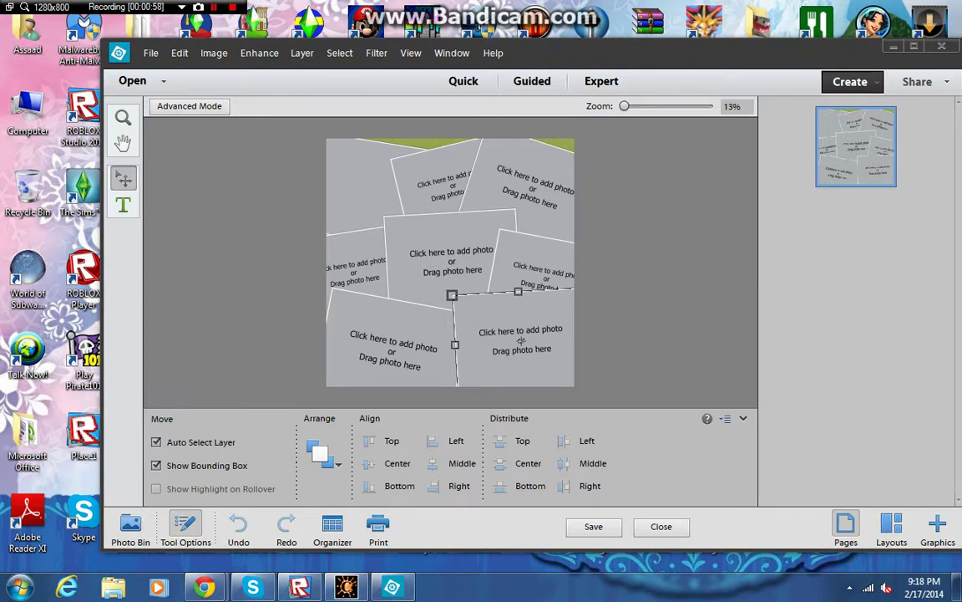
{"action": "left_click", "coordinate": [112, 586]}
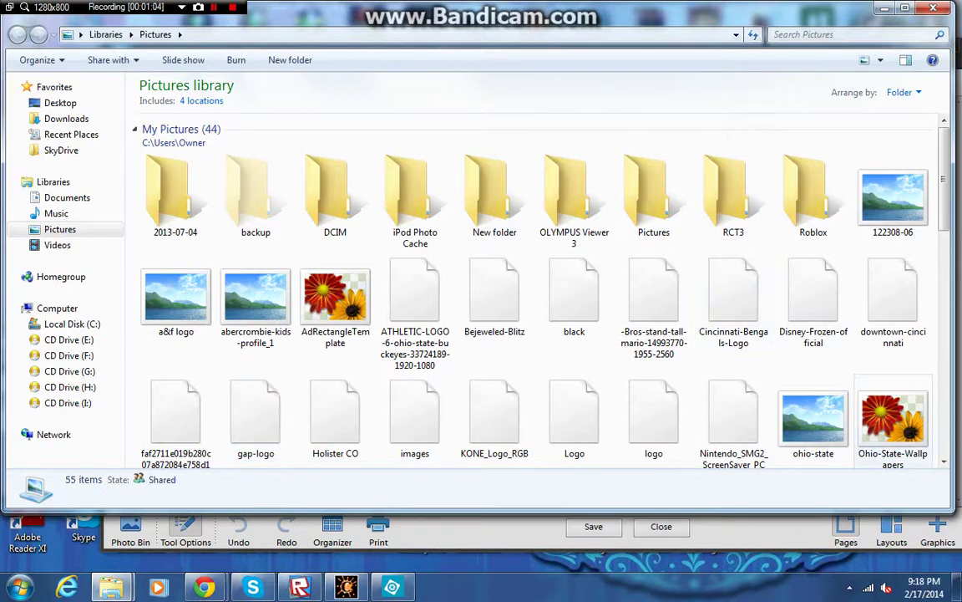
{"action": "left_click_drag", "start_coordinate": [584, 13], "coordinate": [331, 15]}
{"action": "left_click", "coordinate": [934, 10]}
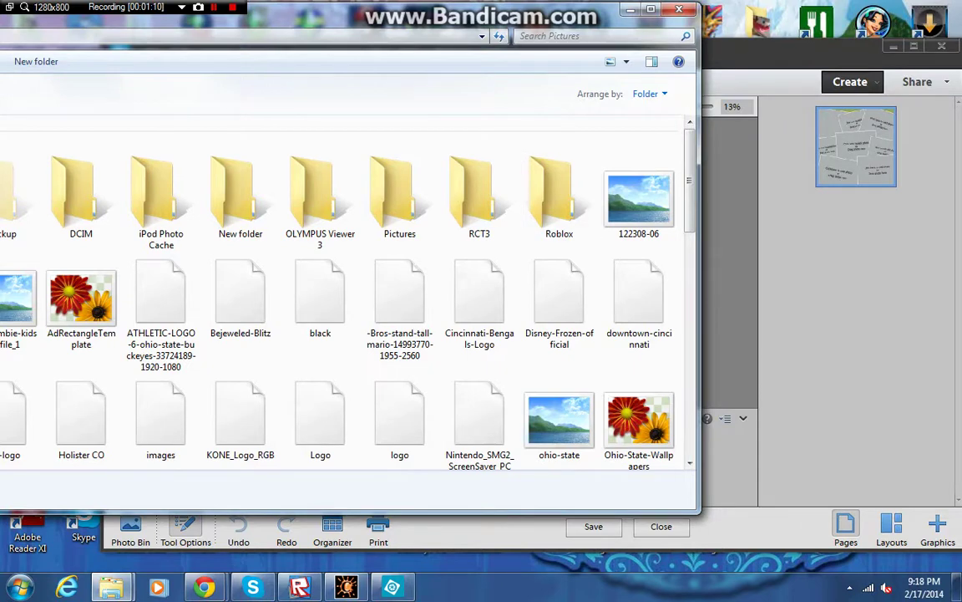
{"action": "left_click_drag", "start_coordinate": [535, 11], "coordinate": [189, 19]}
{"action": "left_click", "coordinate": [214, 427]}
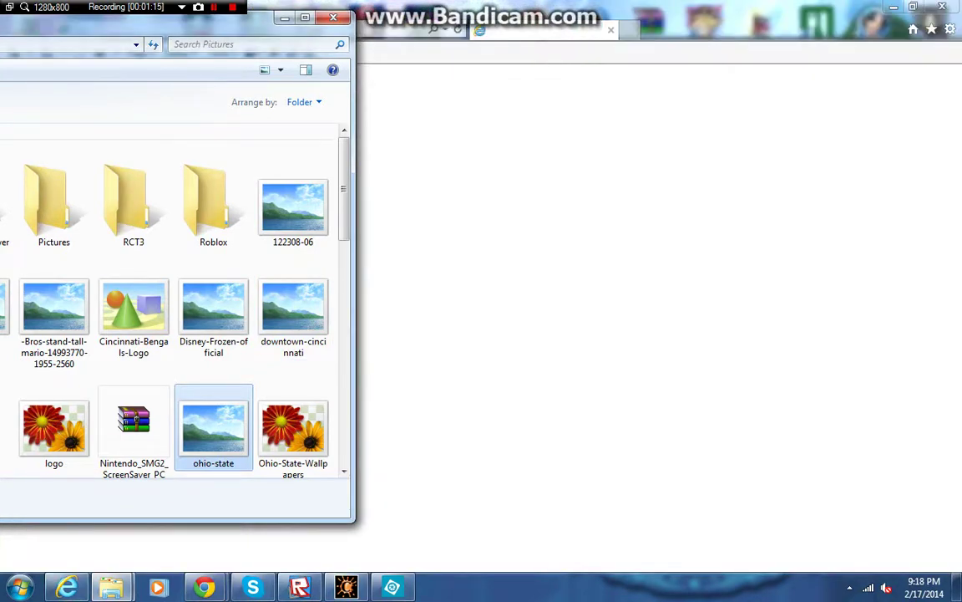
{"action": "left_click", "coordinate": [943, 7]}
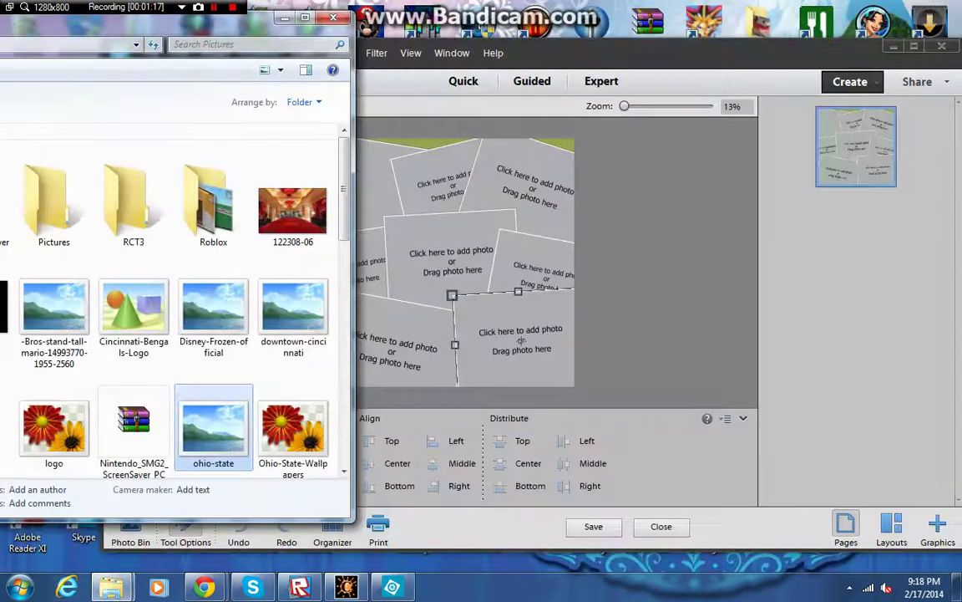
Try to transfer the ohio-state picture from the Pictures library straight into the collage's lower-right frame.
{"action": "left_click_drag", "start_coordinate": [214, 428], "coordinate": [522, 340]}
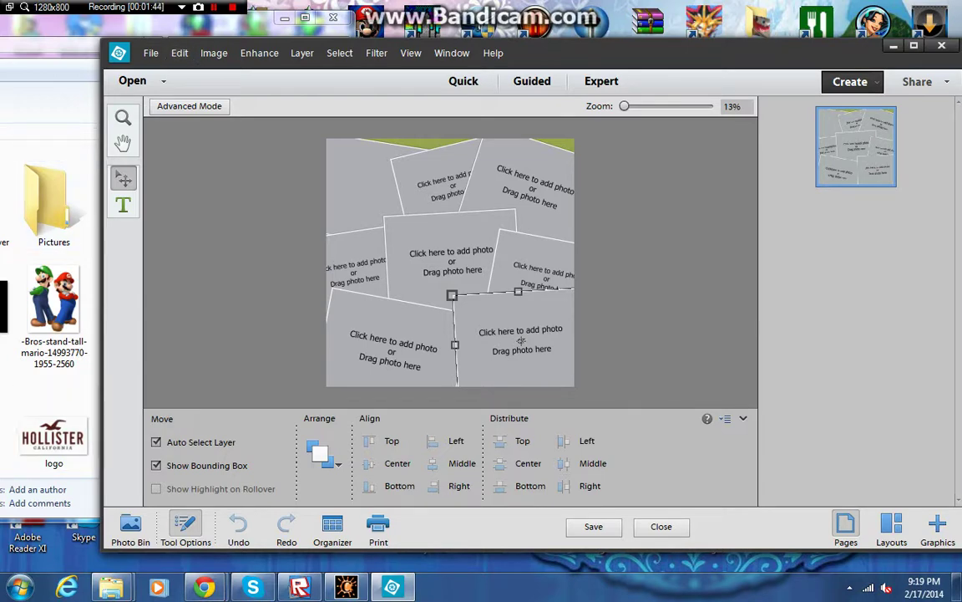
{"action": "left_click", "coordinate": [67, 25]}
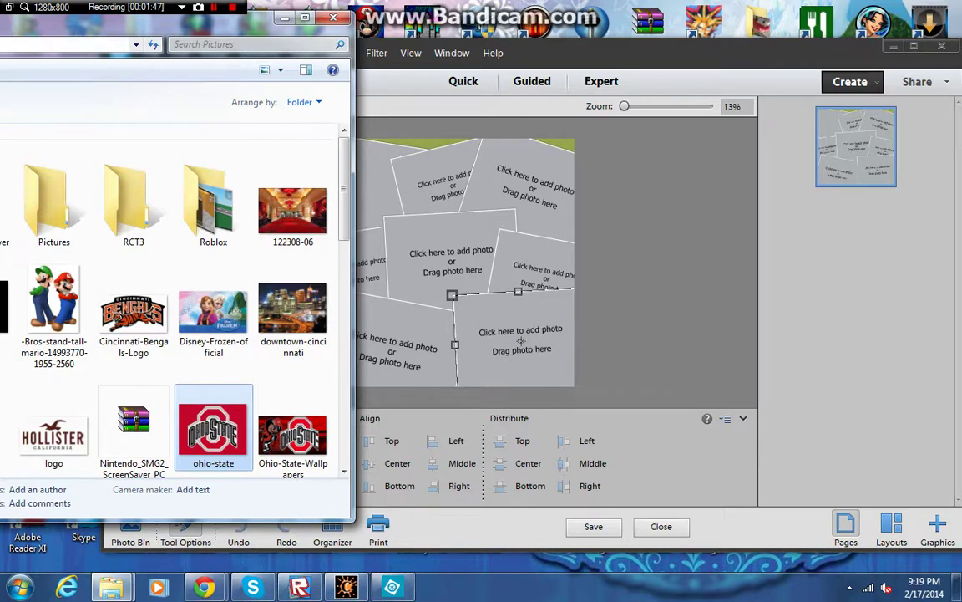
{"action": "key", "text": "alt+Tab"}
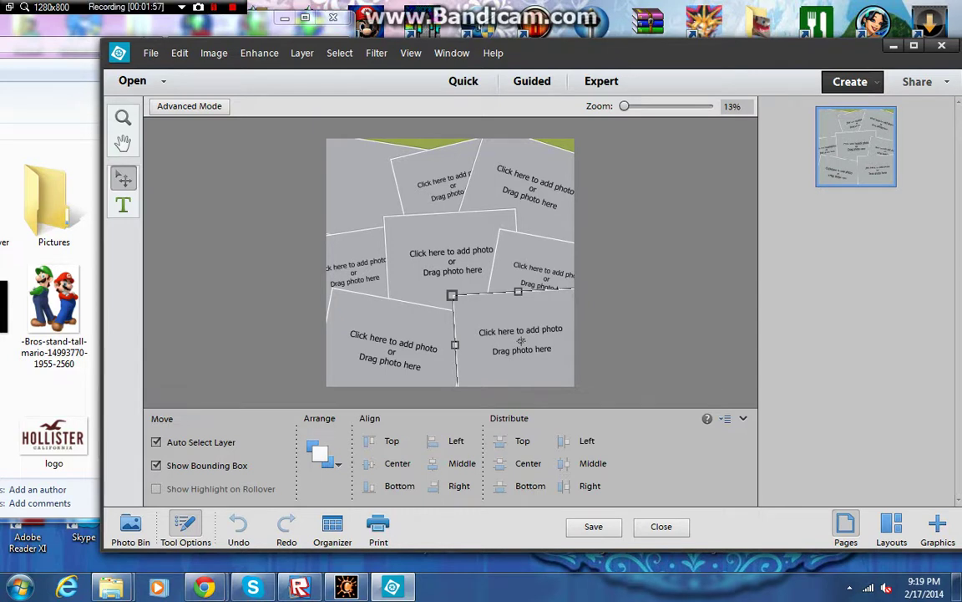
{"action": "key", "text": "shift+F12"}
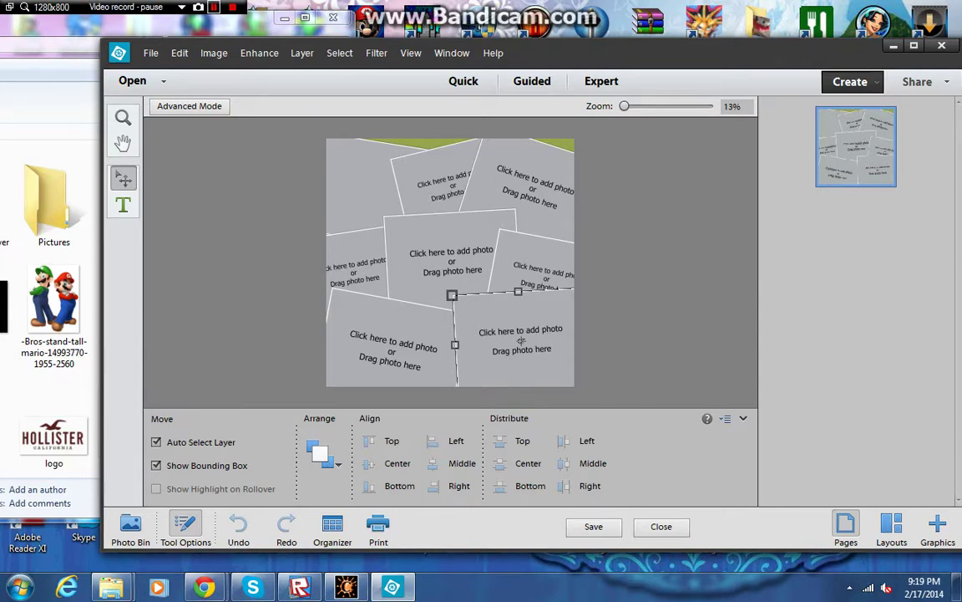
{"action": "key", "text": "shift+F12"}
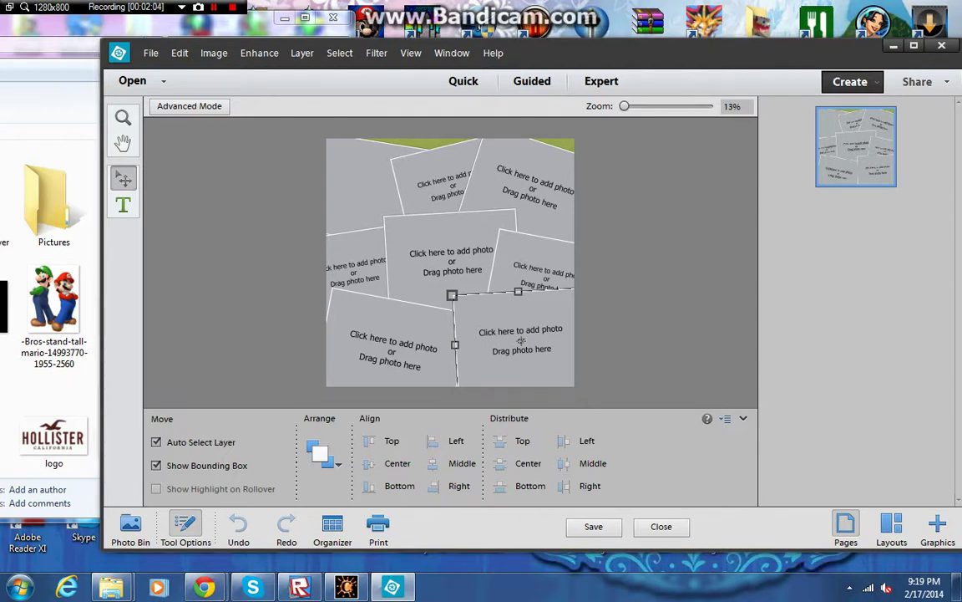
{"action": "key", "text": "F11"}
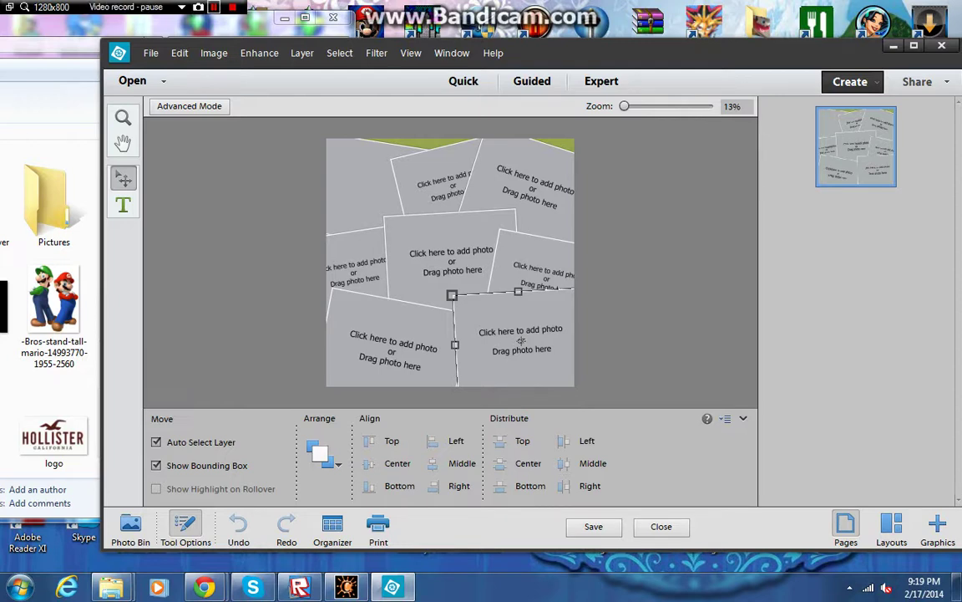
Place the ohio-state picture from My Pictures into the collage's lower-right photo frame.
{"action": "left_click", "coordinate": [520, 340]}
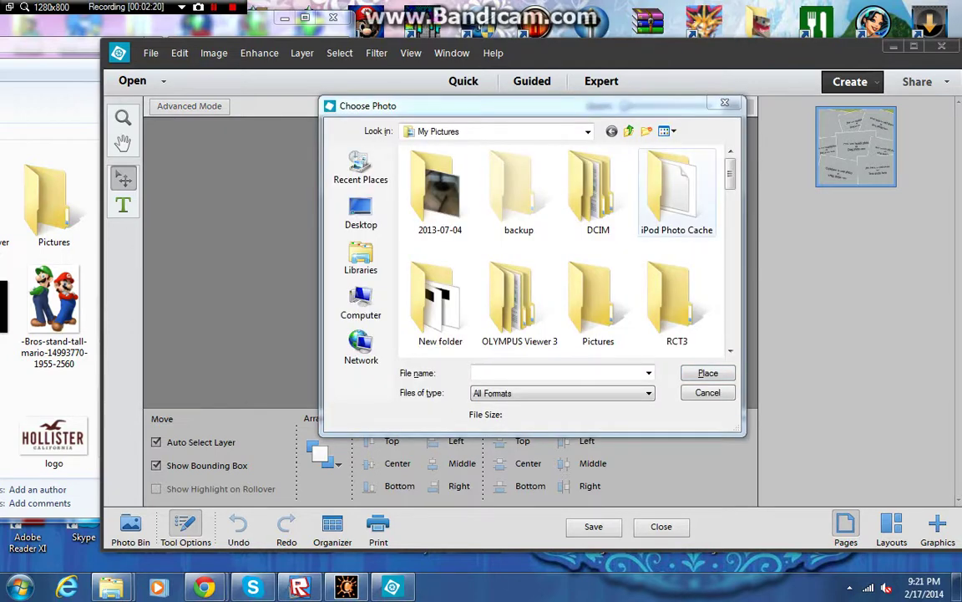
{"action": "scroll", "coordinate": [566, 250], "scroll_direction": "down", "scroll_amount": 3}
{"action": "scroll", "coordinate": [440, 251], "scroll_direction": "down", "scroll_amount": 6}
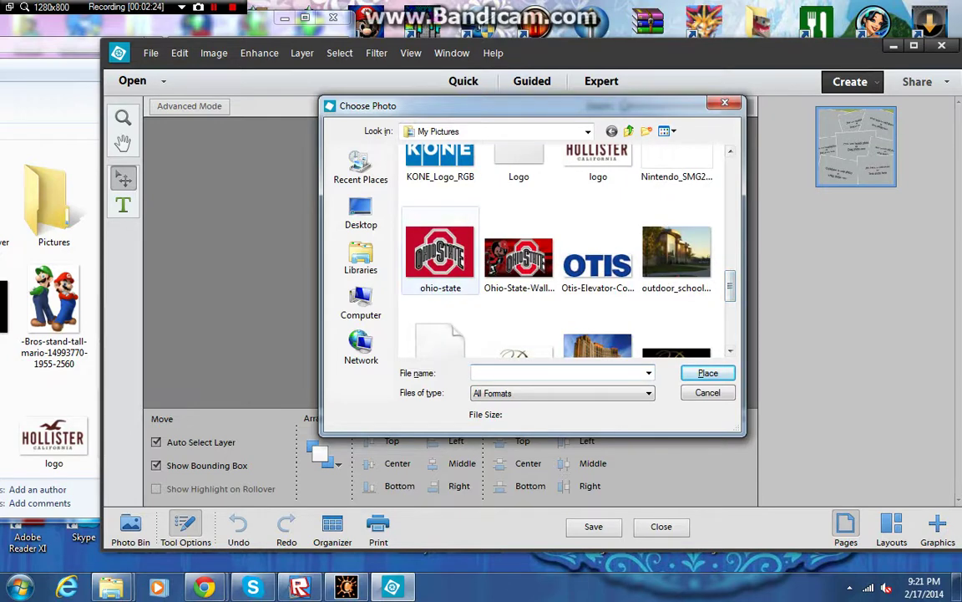
{"action": "double_click", "coordinate": [440, 255]}
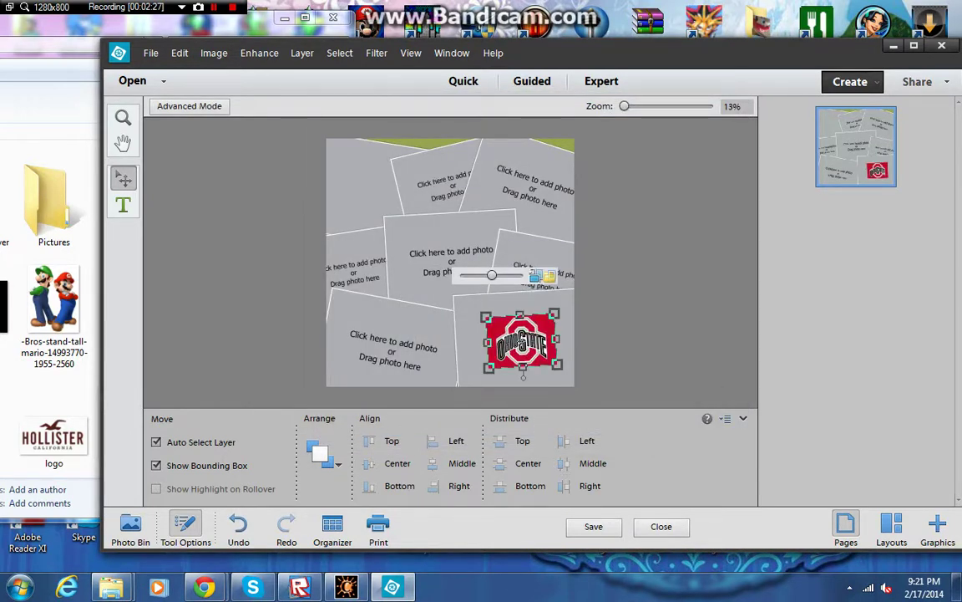
Stretch the placed ohio-state picture to about 188% width and 181% height to fill its frame, and commit the transform.
{"action": "left_click_drag", "start_coordinate": [520, 315], "coordinate": [519, 298]}
{"action": "left_click_drag", "start_coordinate": [487, 335], "coordinate": [463, 336]}
{"action": "left_click_drag", "start_coordinate": [511, 367], "coordinate": [512, 388]}
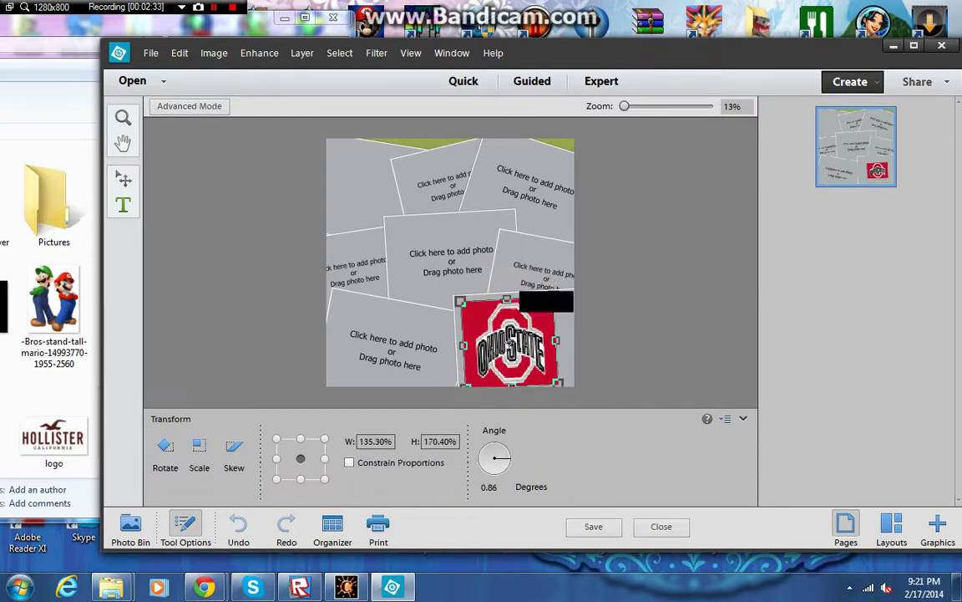
{"action": "left_click_drag", "start_coordinate": [558, 337], "coordinate": [575, 338]}
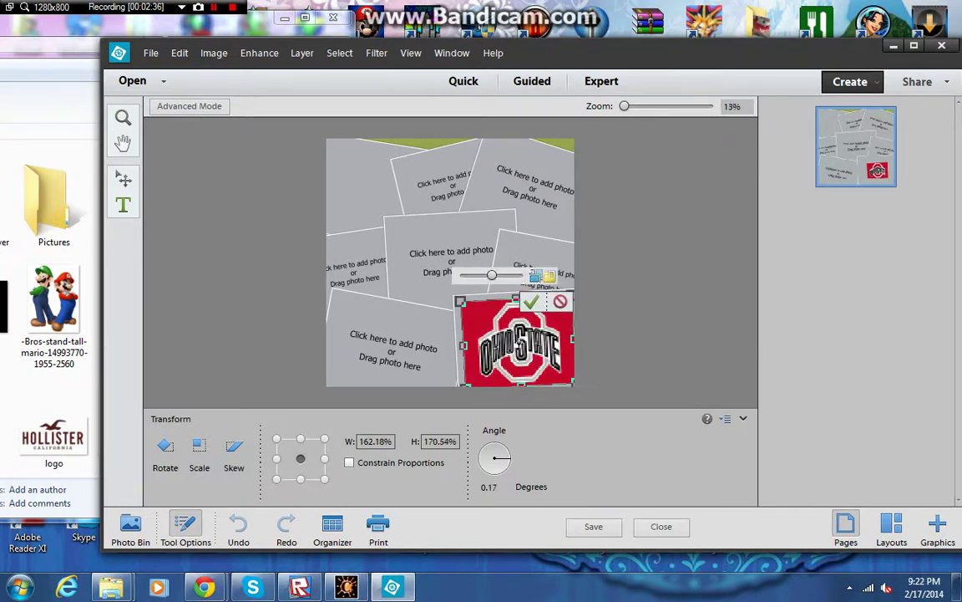
{"action": "left_click_drag", "start_coordinate": [516, 299], "coordinate": [517, 292]}
{"action": "left_click_drag", "start_coordinate": [518, 340], "coordinate": [454, 340]}
{"action": "left_click_drag", "start_coordinate": [571, 333], "coordinate": [583, 335]}
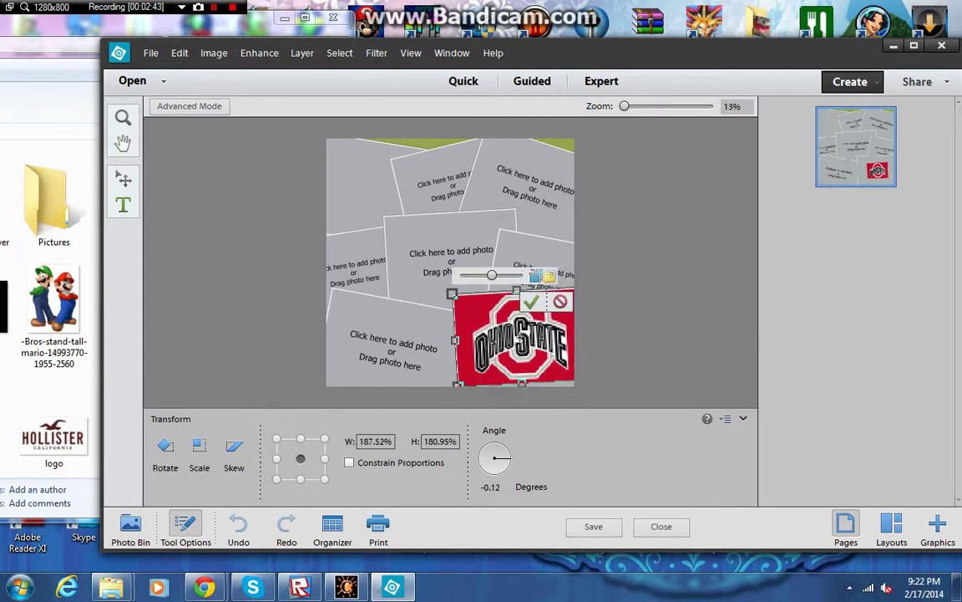
{"action": "left_click", "coordinate": [531, 302]}
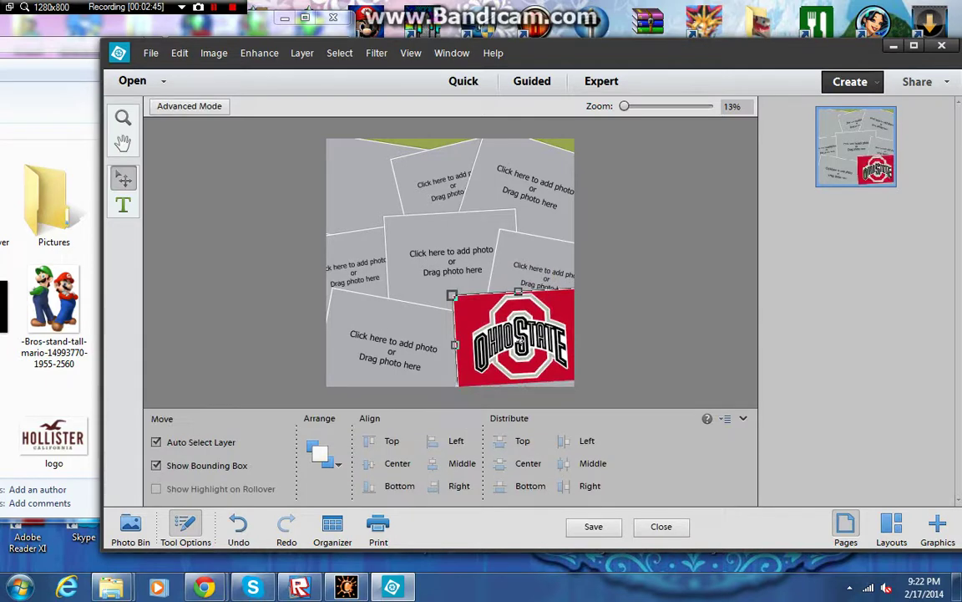
Place the Ohio-State-Wallpapers picture from the Pictures library into the collage's lower-left photo frame.
{"action": "left_click", "coordinate": [393, 350]}
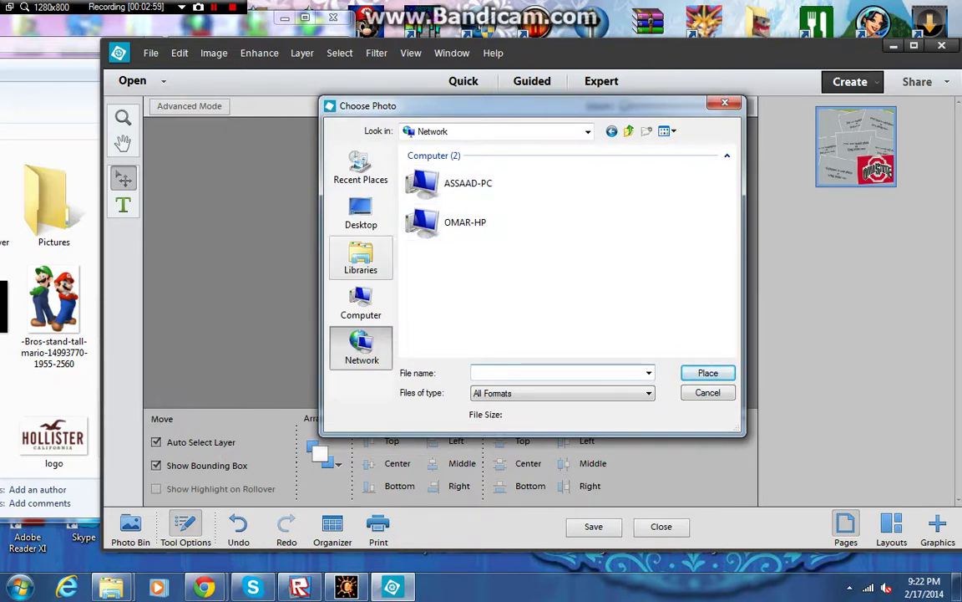
{"action": "left_click", "coordinate": [361, 216]}
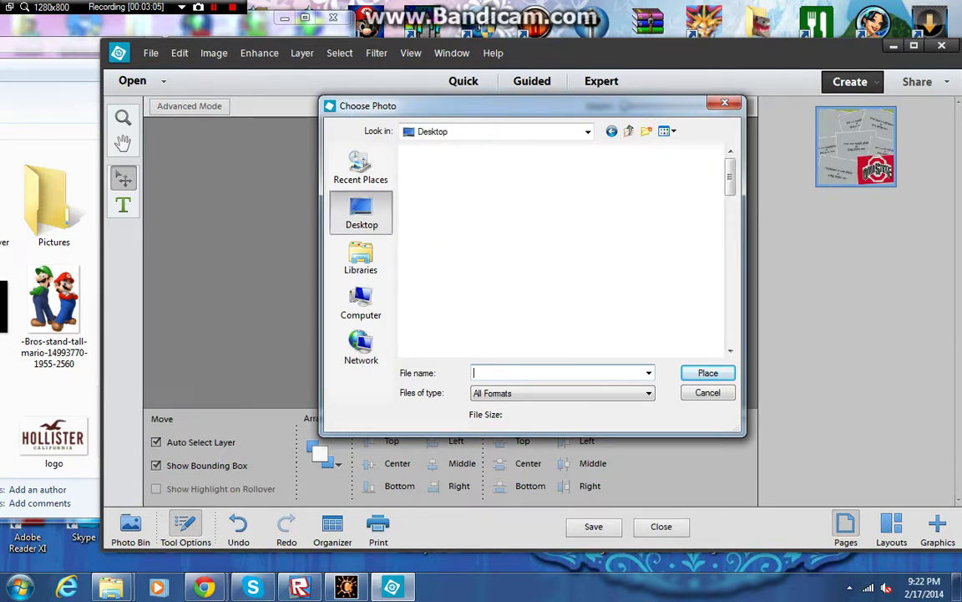
{"action": "left_click", "coordinate": [361, 257]}
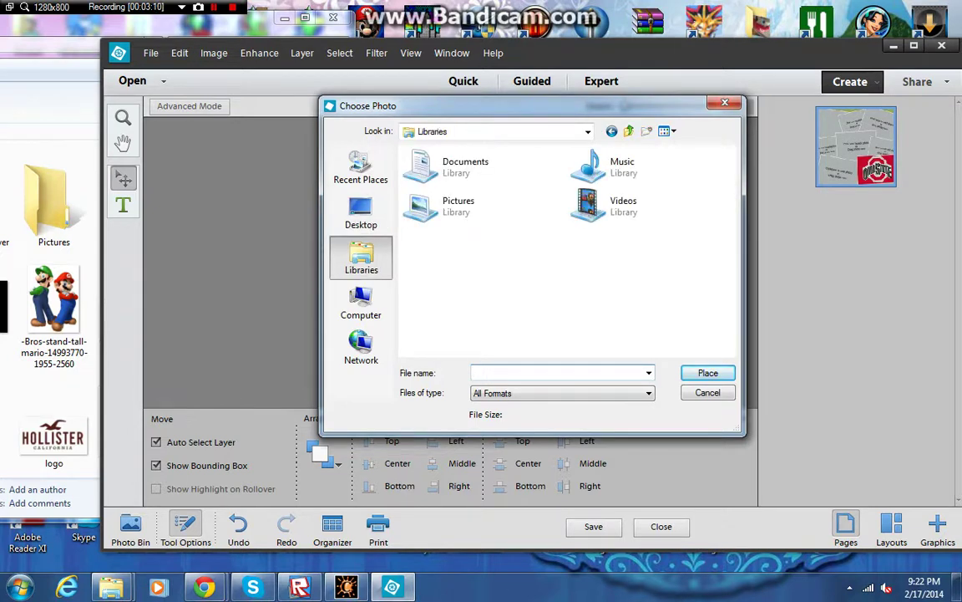
{"action": "double_click", "coordinate": [458, 205]}
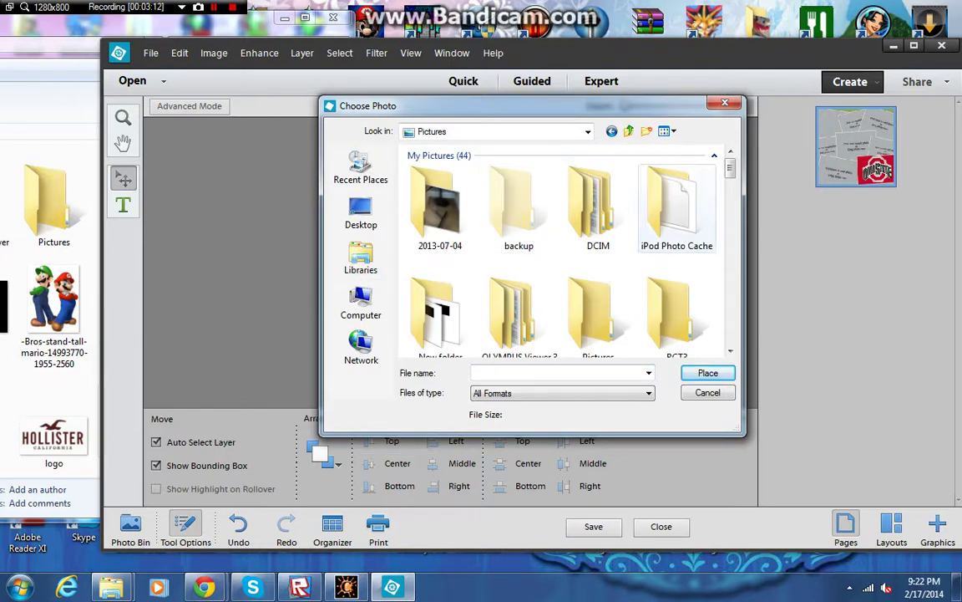
{"action": "scroll", "coordinate": [643, 213], "scroll_direction": "down", "scroll_amount": 3}
{"action": "scroll", "coordinate": [534, 251], "scroll_direction": "down", "scroll_amount": 12}
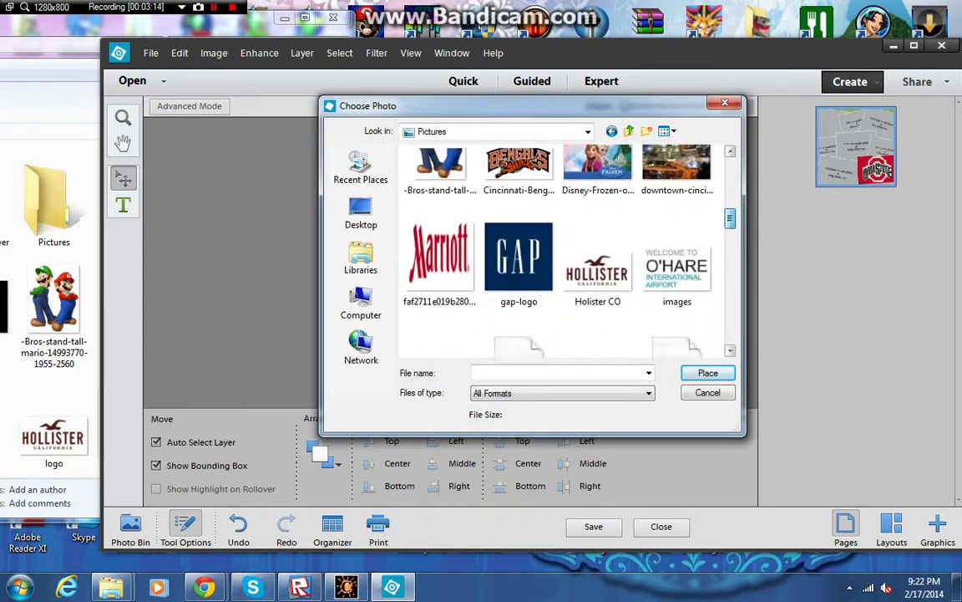
{"action": "scroll", "coordinate": [535, 250], "scroll_direction": "up", "scroll_amount": 5}
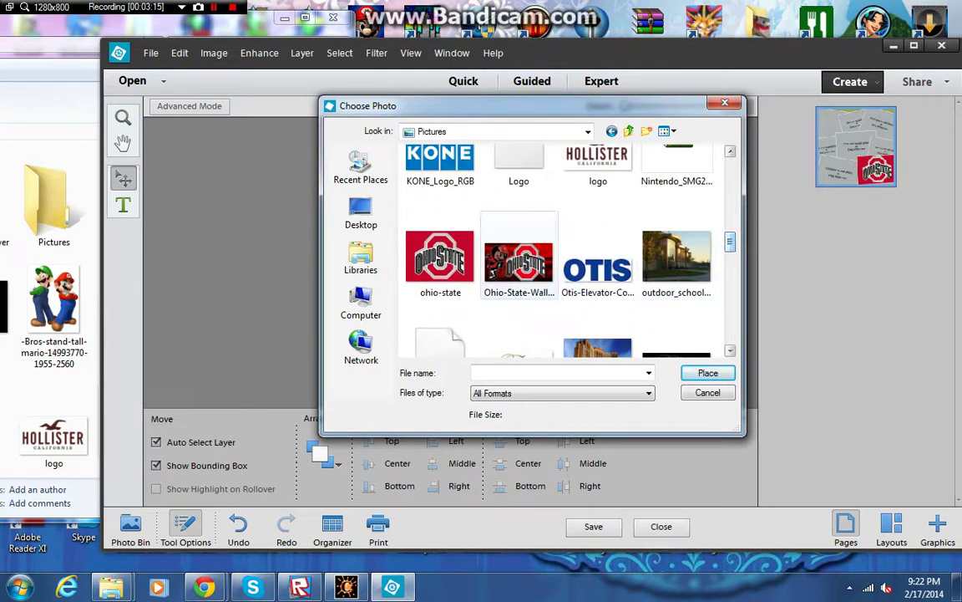
{"action": "left_click", "coordinate": [519, 263]}
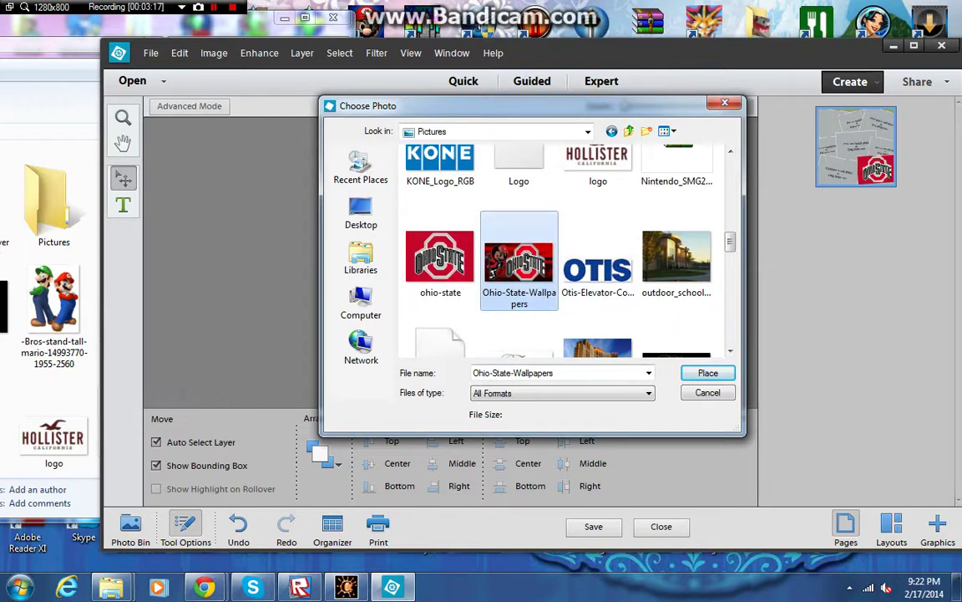
{"action": "left_click", "coordinate": [707, 373]}
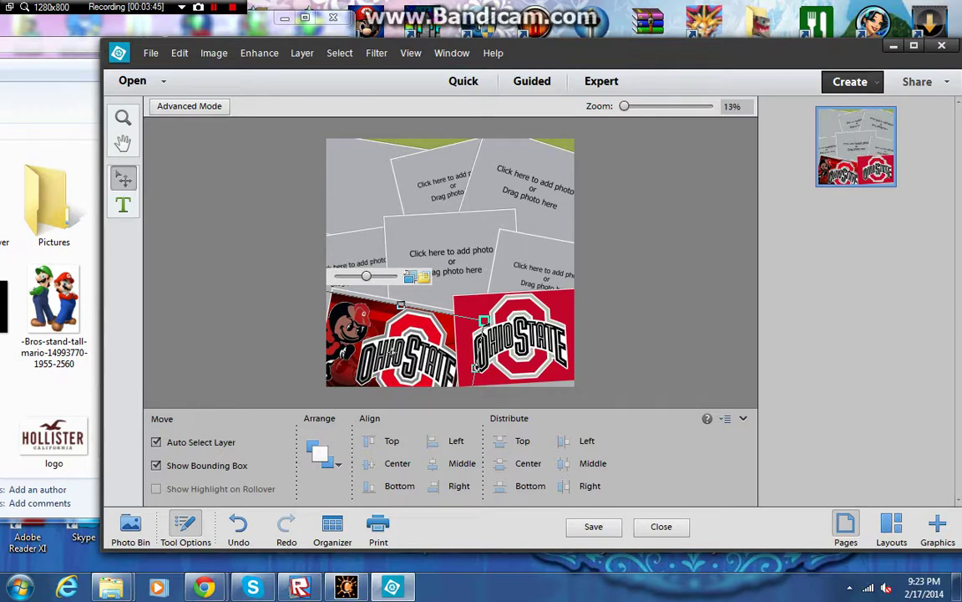
Place the dark ATHLETIC-LOGO Ohio State picture into the collage's centre photo frame and commit it at its default size.
{"action": "left_click", "coordinate": [451, 262]}
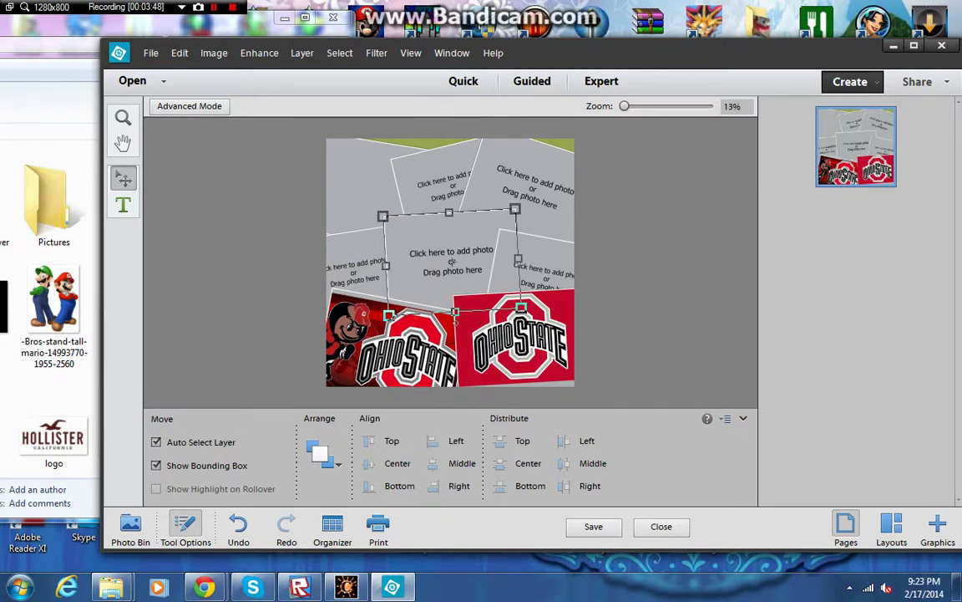
{"action": "left_click", "coordinate": [452, 261]}
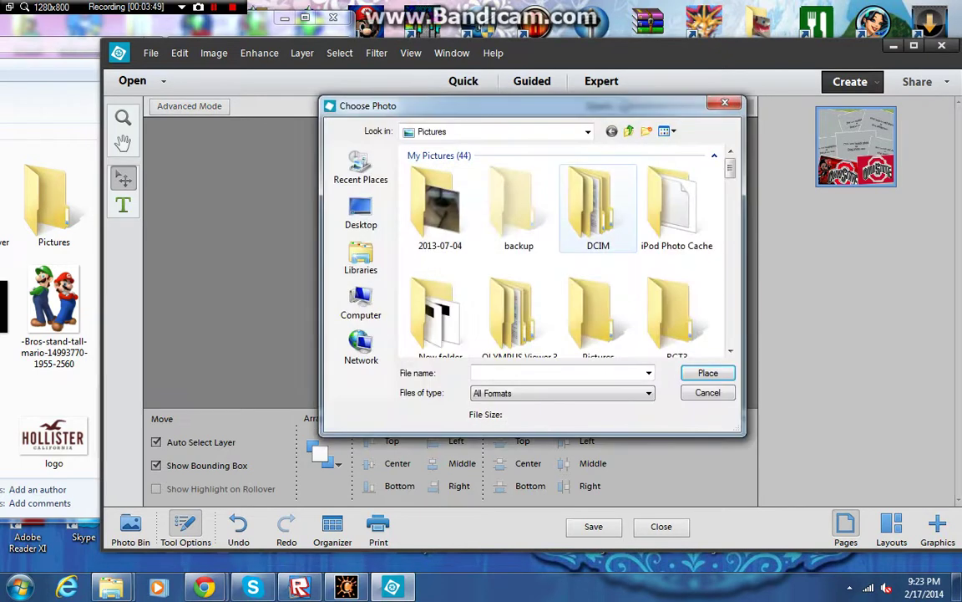
{"action": "scroll", "coordinate": [569, 251], "scroll_direction": "down", "scroll_amount": 10}
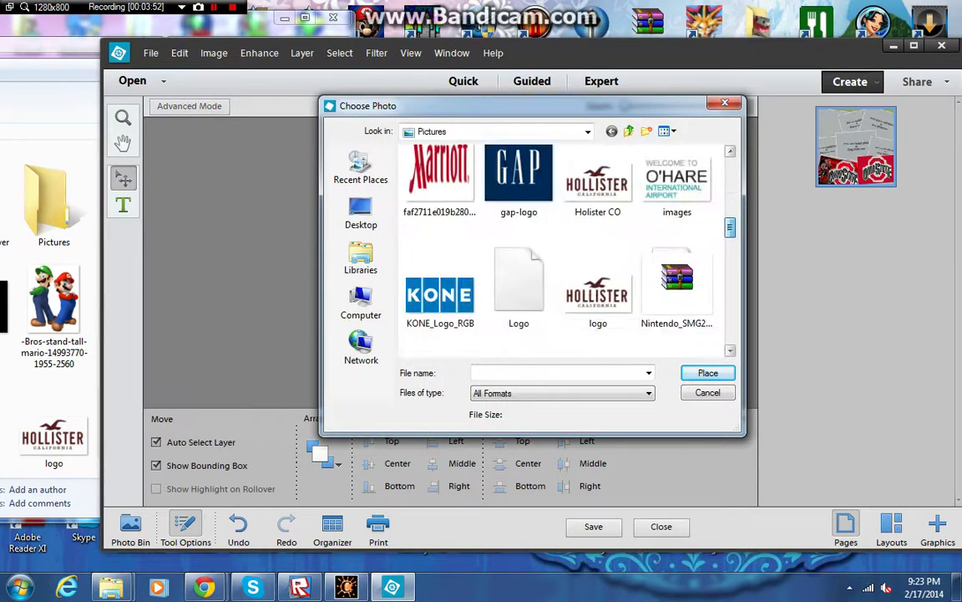
{"action": "left_click_drag", "start_coordinate": [730, 235], "coordinate": [730, 201]}
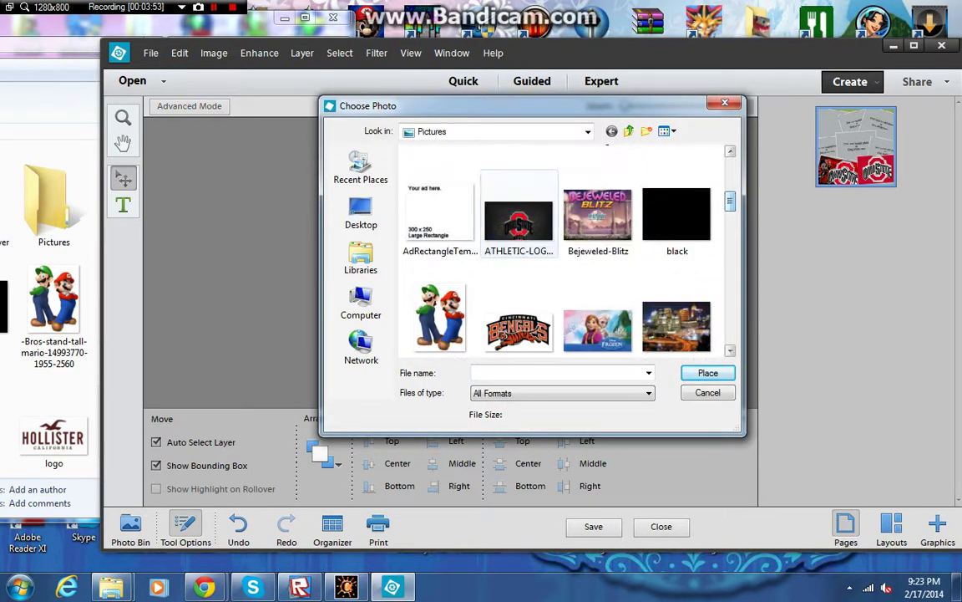
{"action": "left_click", "coordinate": [518, 224]}
{"action": "left_click", "coordinate": [708, 373]}
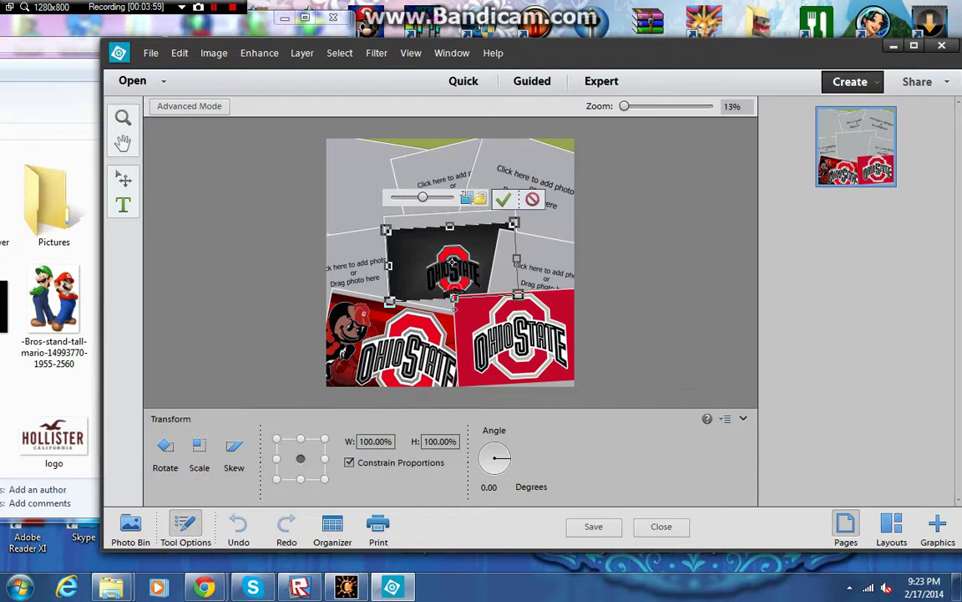
{"action": "key", "text": "Return"}
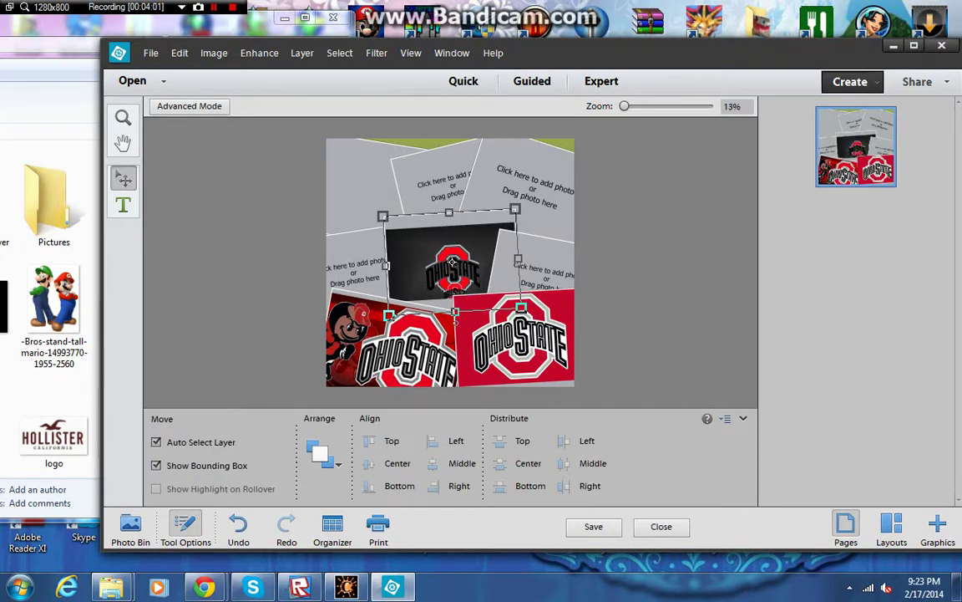
Place the ohio-state picture from the Pictures library into the collage's middle-left photo frame, enlarge it to fill the frame, and commit.
{"action": "left_click", "coordinate": [453, 196]}
{"action": "double_click", "coordinate": [457, 203]}
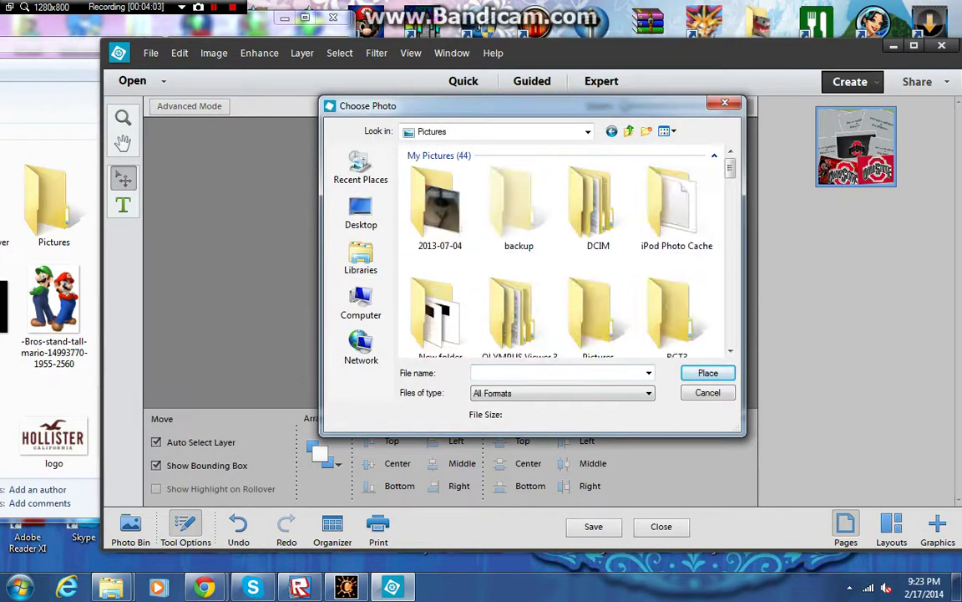
{"action": "scroll", "coordinate": [560, 251], "scroll_direction": "down", "scroll_amount": 15}
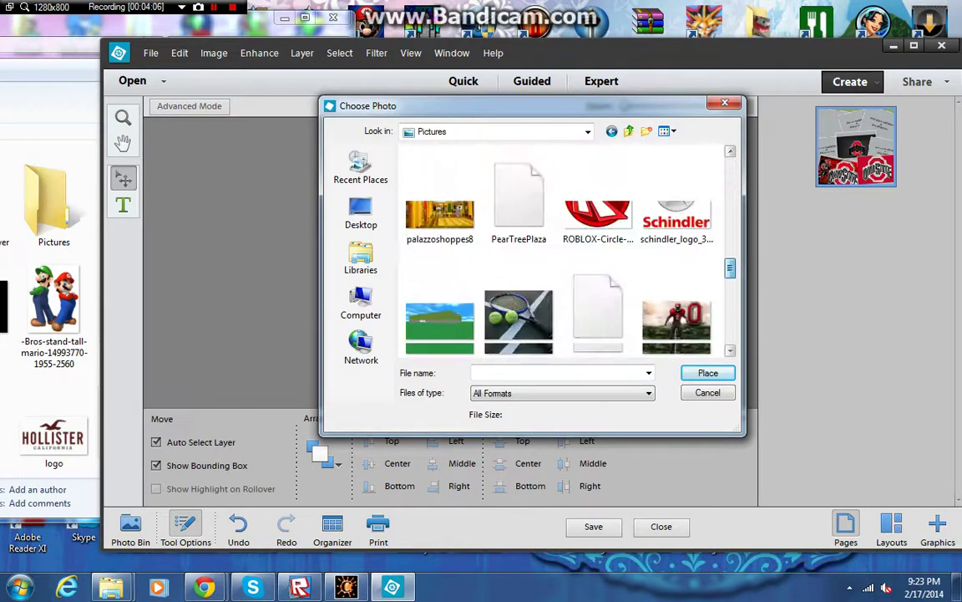
{"action": "scroll", "coordinate": [561, 251], "scroll_direction": "down", "scroll_amount": 3}
{"action": "scroll", "coordinate": [561, 251], "scroll_direction": "up", "scroll_amount": 3}
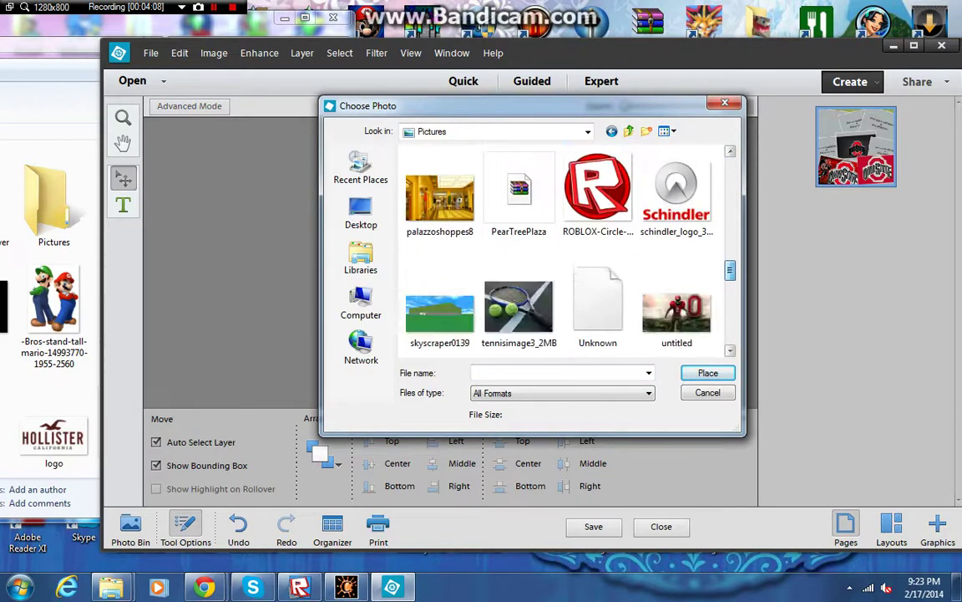
{"action": "scroll", "coordinate": [560, 250], "scroll_direction": "down", "scroll_amount": 3}
{"action": "scroll", "coordinate": [561, 251], "scroll_direction": "up", "scroll_amount": 6}
{"action": "scroll", "coordinate": [560, 251], "scroll_direction": "up", "scroll_amount": 10}
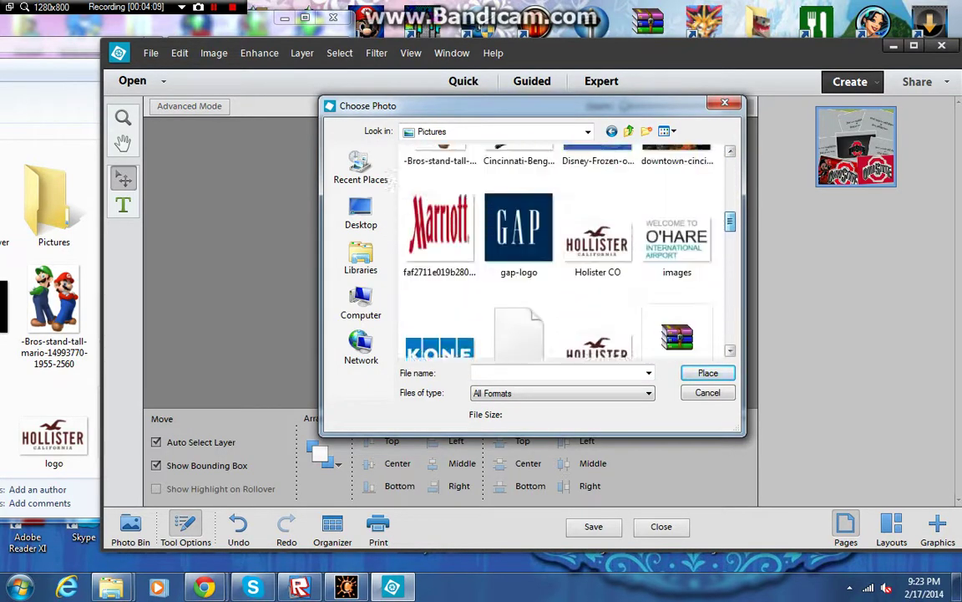
{"action": "scroll", "coordinate": [561, 251], "scroll_direction": "up", "scroll_amount": 3}
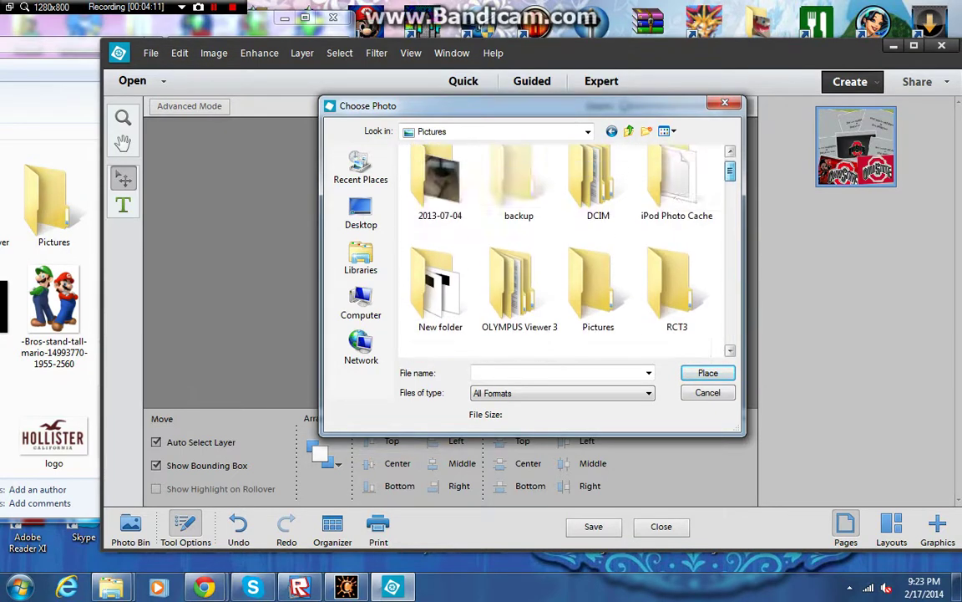
{"action": "scroll", "coordinate": [561, 251], "scroll_direction": "down", "scroll_amount": 10}
{"action": "scroll", "coordinate": [561, 251], "scroll_direction": "up", "scroll_amount": 5}
{"action": "scroll", "coordinate": [560, 250], "scroll_direction": "down", "scroll_amount": 5}
{"action": "left_click_drag", "start_coordinate": [730, 216], "coordinate": [730, 245]}
{"action": "double_click", "coordinate": [440, 223]}
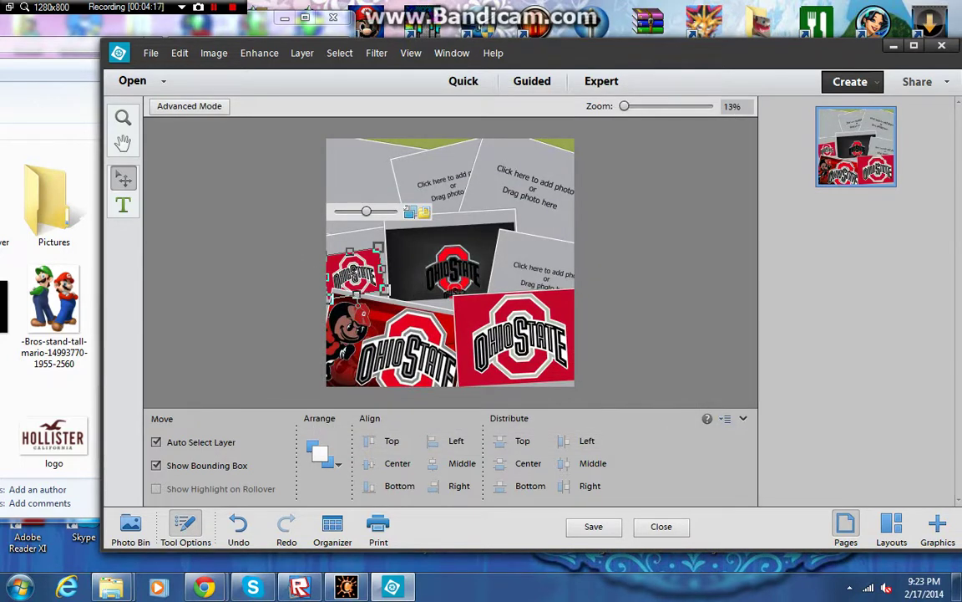
{"action": "left_click_drag", "start_coordinate": [350, 251], "coordinate": [388, 258]}
{"action": "left_click", "coordinate": [447, 213]}
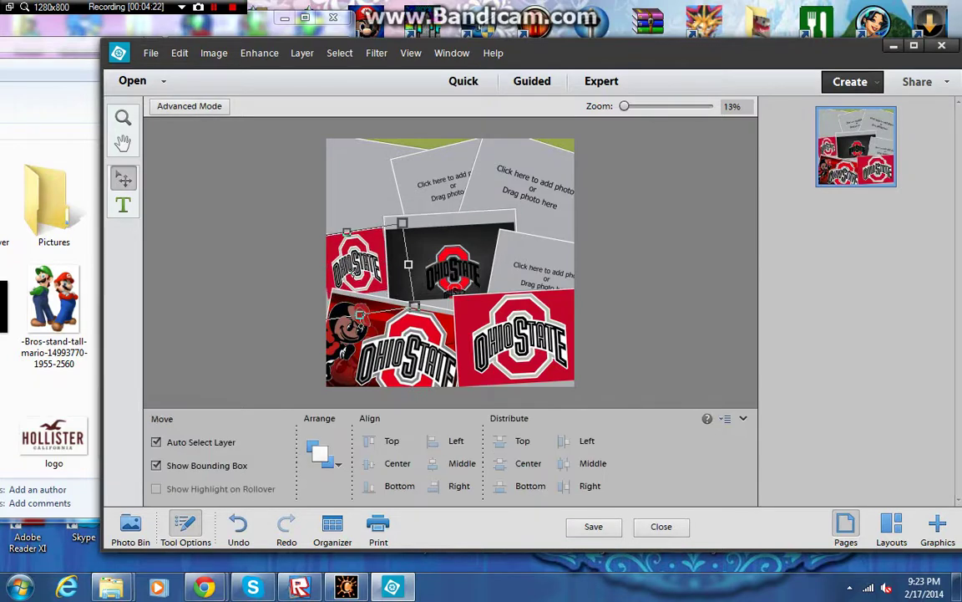
Place the ohio-state picture from the Pictures library into the collage's upper-centre photo frame.
{"action": "left_click", "coordinate": [528, 188]}
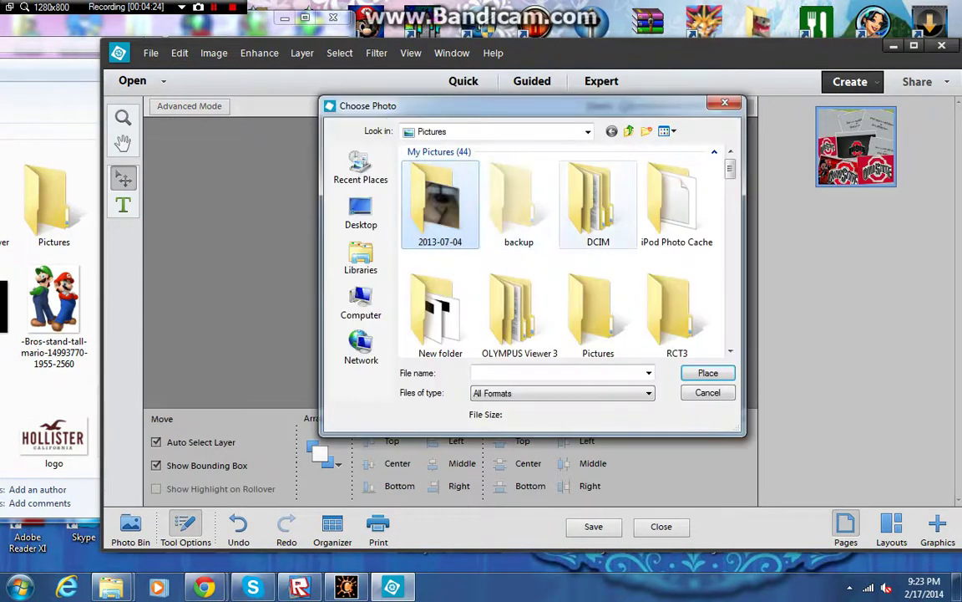
{"action": "scroll", "coordinate": [518, 251], "scroll_direction": "down", "scroll_amount": 5}
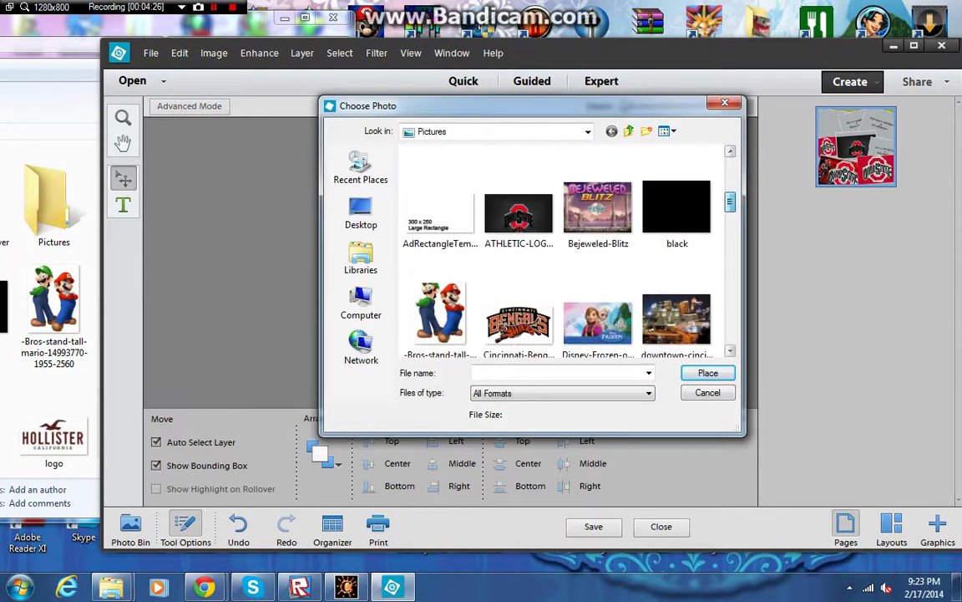
{"action": "scroll", "coordinate": [568, 251], "scroll_direction": "down", "scroll_amount": 5}
{"action": "scroll", "coordinate": [569, 250], "scroll_direction": "up", "scroll_amount": 1}
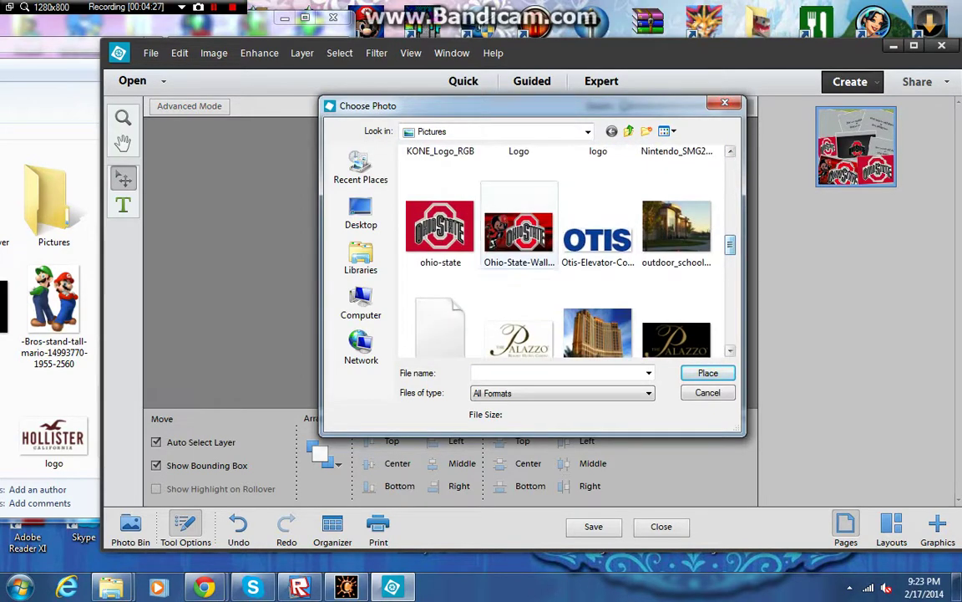
{"action": "left_click", "coordinate": [361, 213]}
{"action": "left_click", "coordinate": [361, 258]}
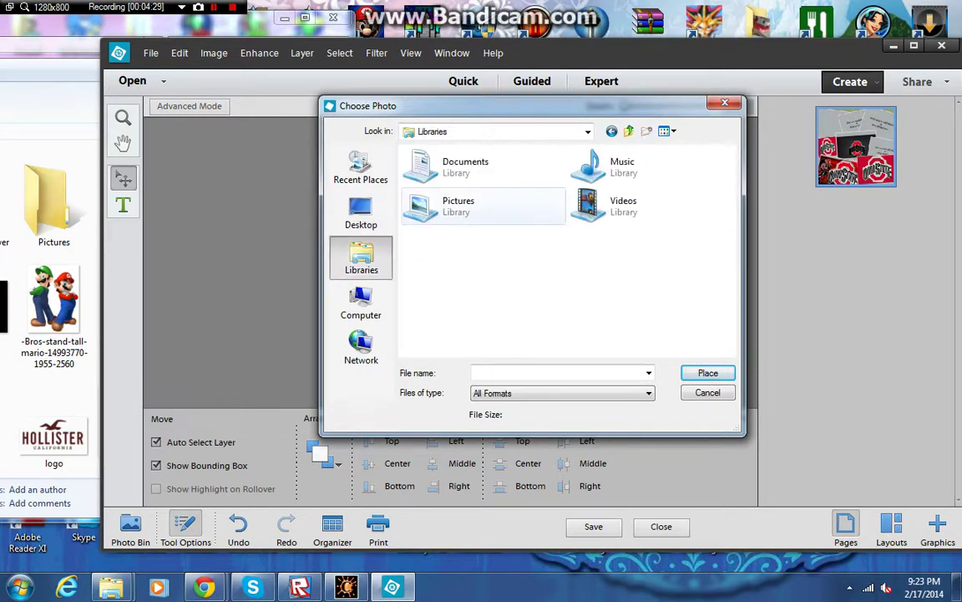
{"action": "double_click", "coordinate": [451, 201]}
{"action": "scroll", "coordinate": [675, 235], "scroll_direction": "down", "scroll_amount": 3}
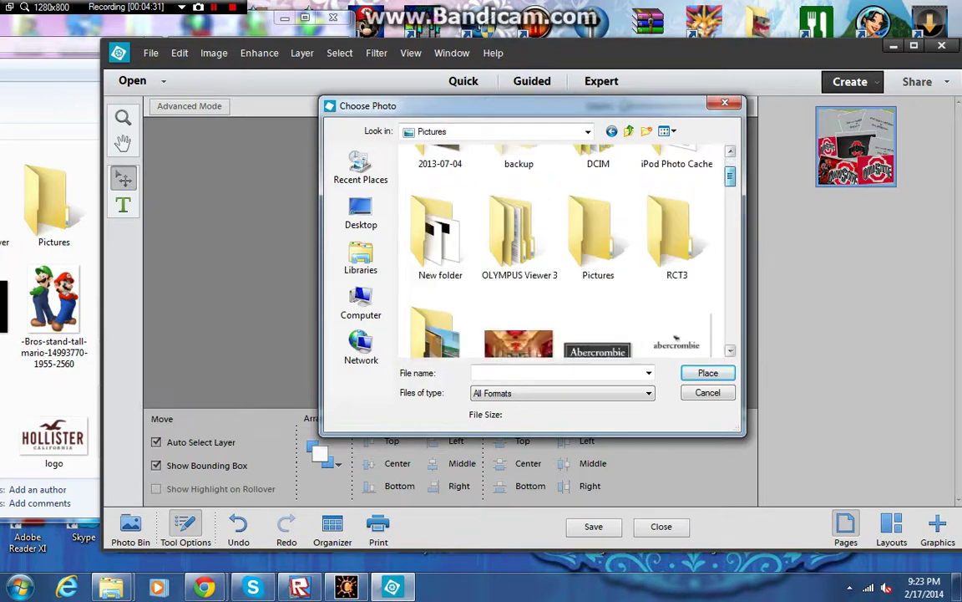
{"action": "scroll", "coordinate": [675, 234], "scroll_direction": "down", "scroll_amount": 5}
{"action": "scroll", "coordinate": [675, 235], "scroll_direction": "up", "scroll_amount": 1}
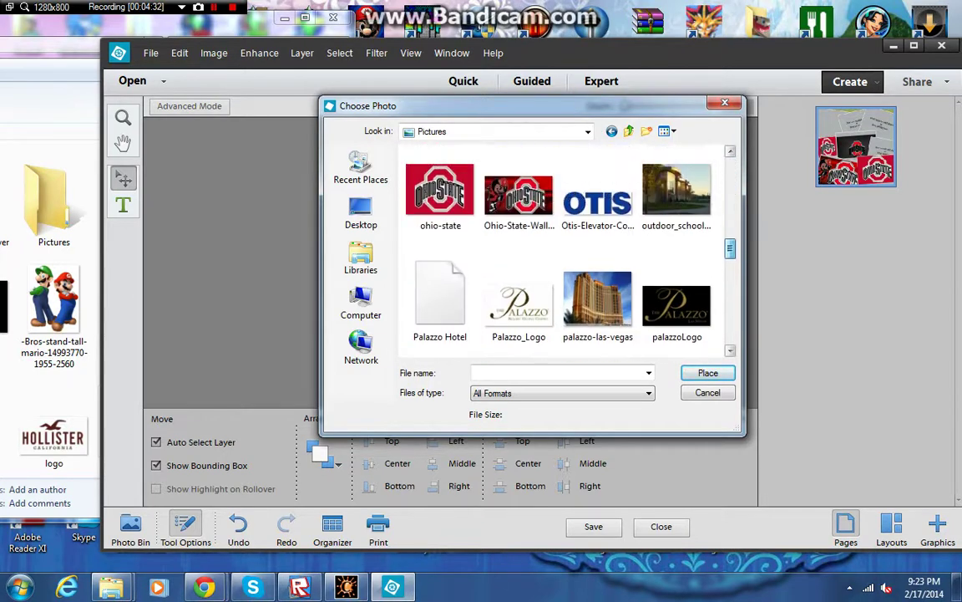
{"action": "double_click", "coordinate": [441, 190]}
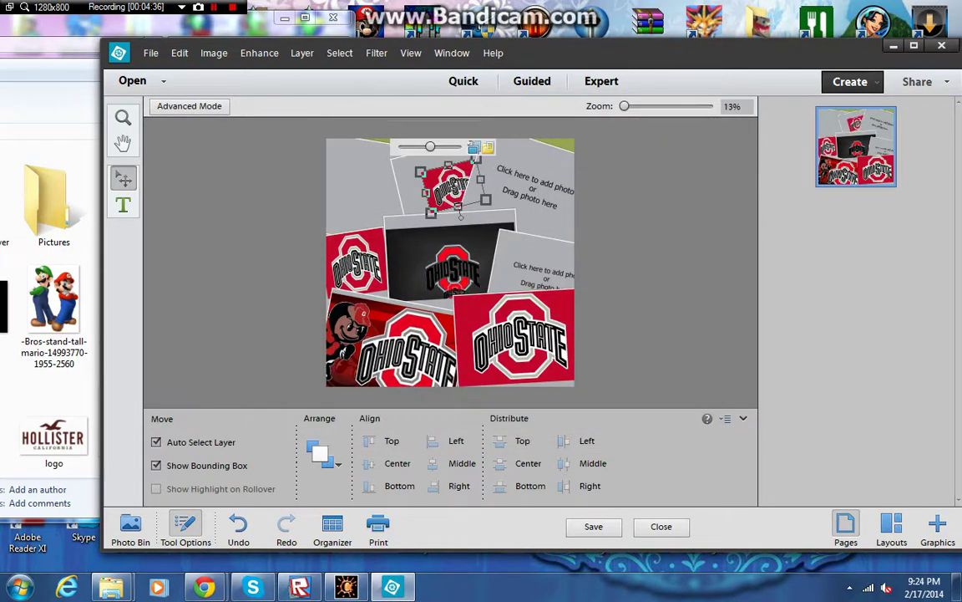
Stretch the upper-centre ohio-state picture to about 152% width and 147% height to fill its frame, and commit the transform.
{"action": "left_click_drag", "start_coordinate": [426, 193], "coordinate": [401, 198]}
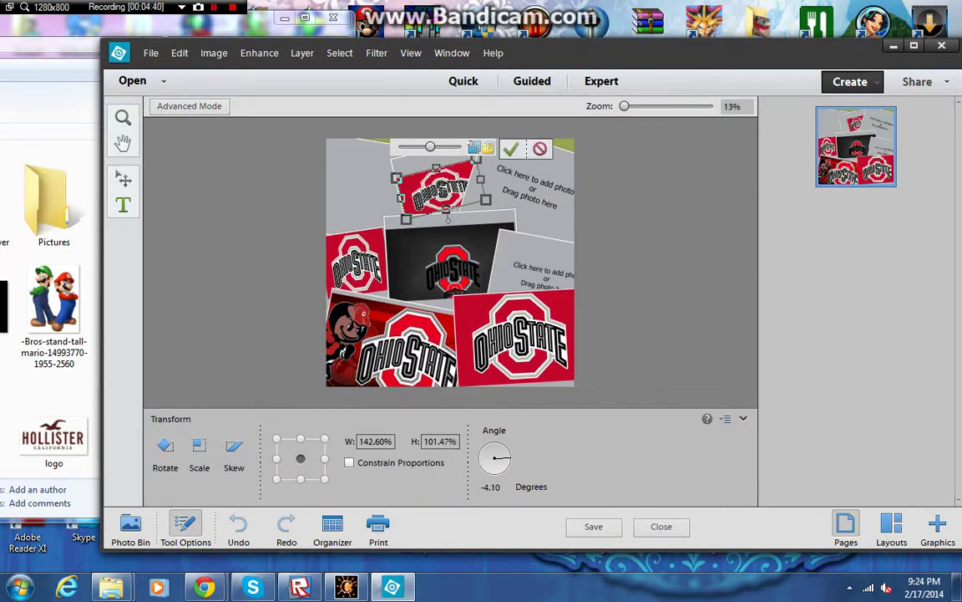
{"action": "left_click_drag", "start_coordinate": [436, 168], "coordinate": [431, 148]}
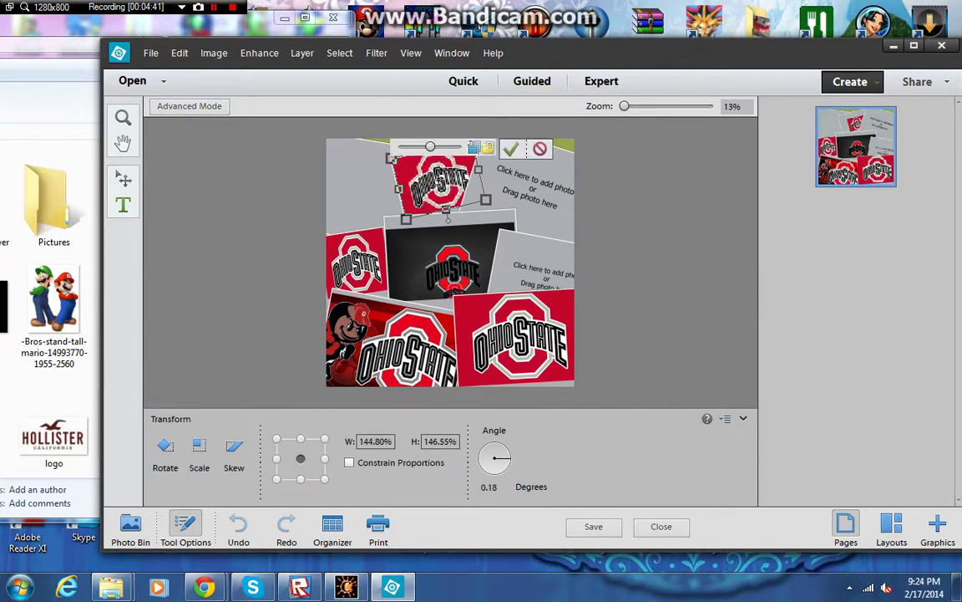
{"action": "left_click_drag", "start_coordinate": [478, 169], "coordinate": [484, 169]}
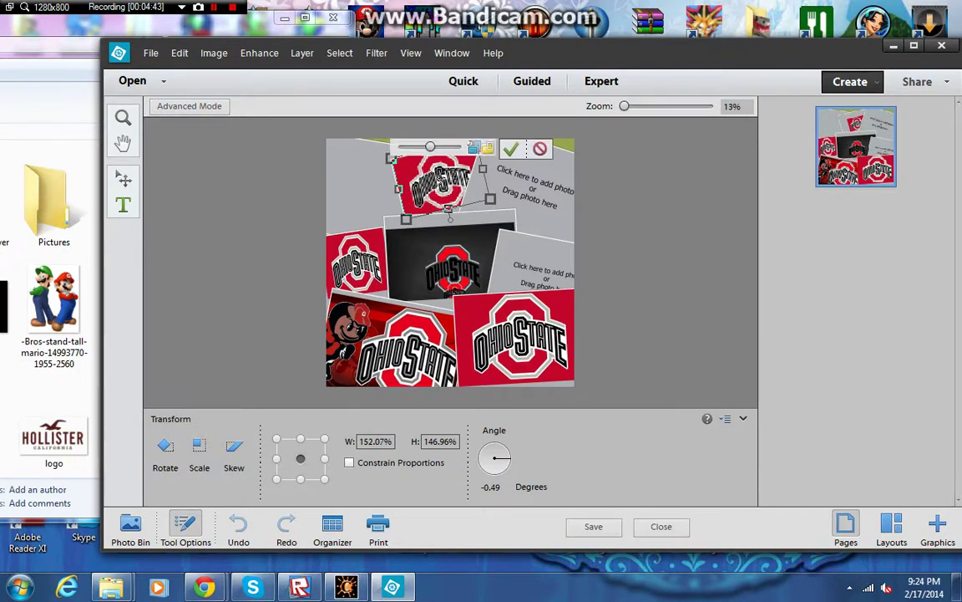
{"action": "left_click", "coordinate": [515, 149]}
Place the ohio-state picture from the Pictures library into the collage's upper-right photo frame.
{"action": "left_click", "coordinate": [506, 171]}
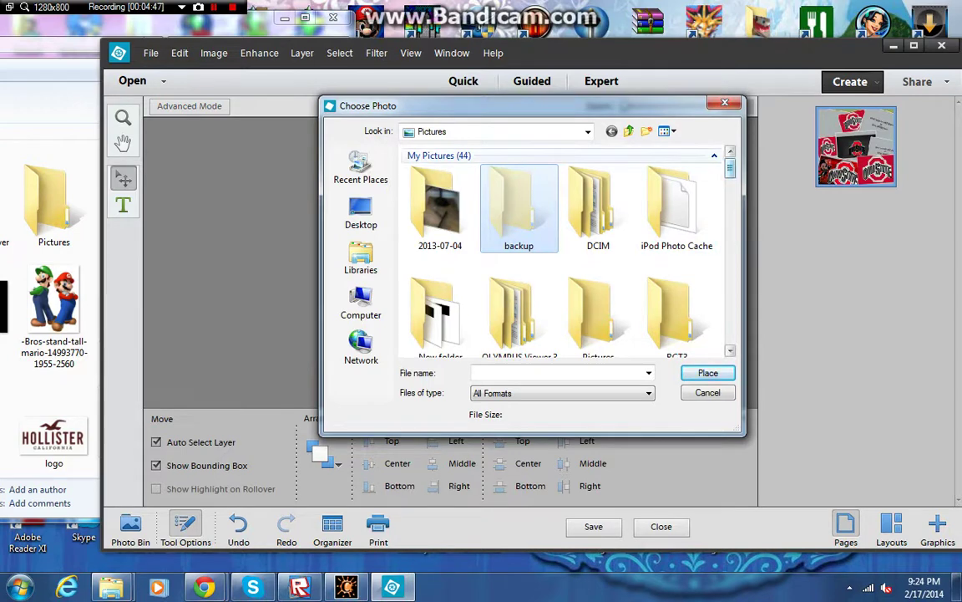
{"action": "scroll", "coordinate": [518, 209], "scroll_direction": "down", "scroll_amount": 12}
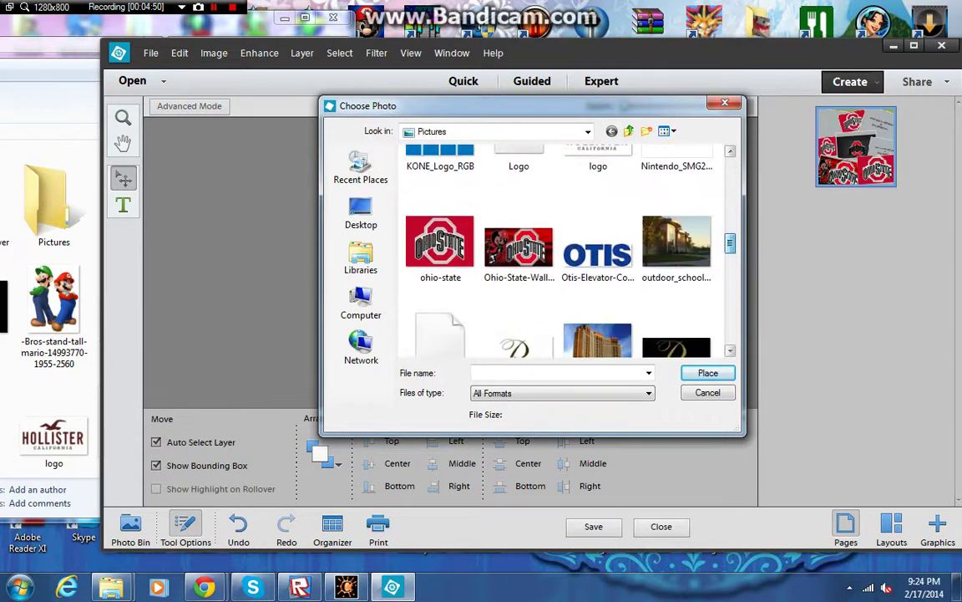
{"action": "scroll", "coordinate": [519, 250], "scroll_direction": "down", "scroll_amount": 3}
{"action": "scroll", "coordinate": [519, 251], "scroll_direction": "up", "scroll_amount": 3}
{"action": "double_click", "coordinate": [439, 243]}
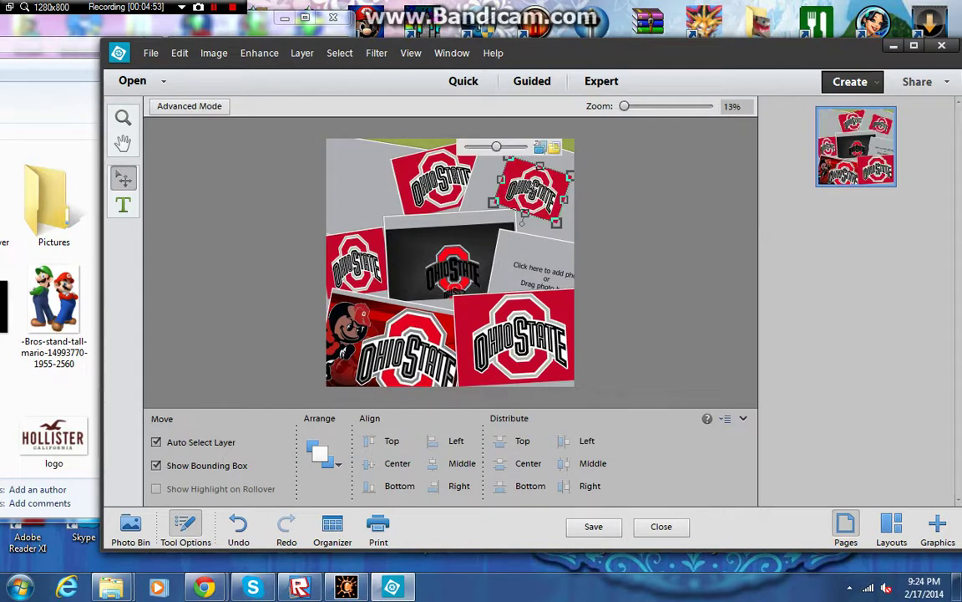
Stretch the upper-right ohio-state picture to about 180% width and 202% height to fill its frame, and commit the transform.
{"action": "left_click_drag", "start_coordinate": [500, 179], "coordinate": [473, 170]}
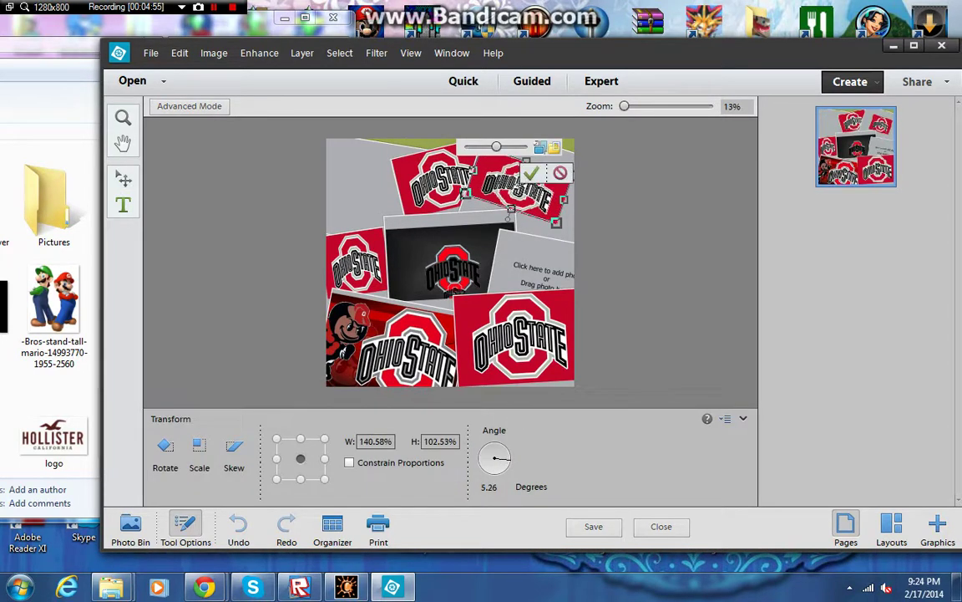
{"action": "left_click_drag", "start_coordinate": [511, 209], "coordinate": [502, 235]}
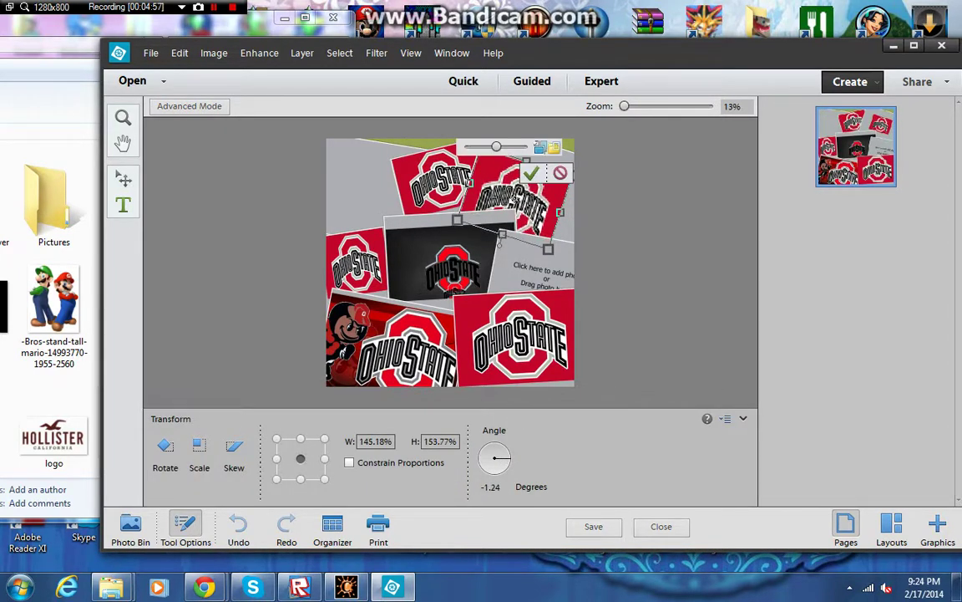
{"action": "left_click_drag", "start_coordinate": [526, 161], "coordinate": [532, 143]}
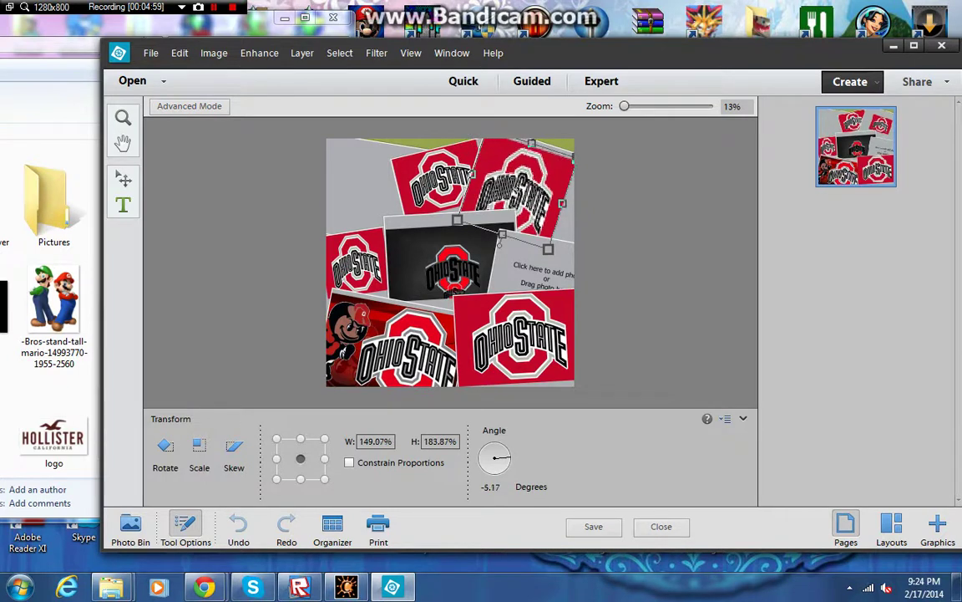
{"action": "left_click_drag", "start_coordinate": [502, 237], "coordinate": [510, 245]}
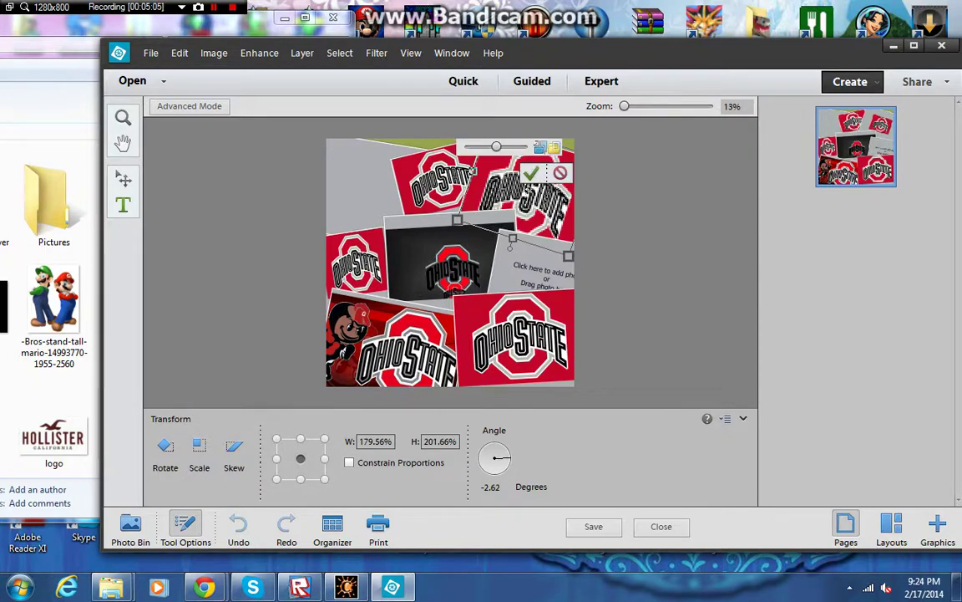
{"action": "key", "text": "Return"}
Try to open the photo chooser for the collage's empty upper-left frame.
{"action": "left_click", "coordinate": [356, 188]}
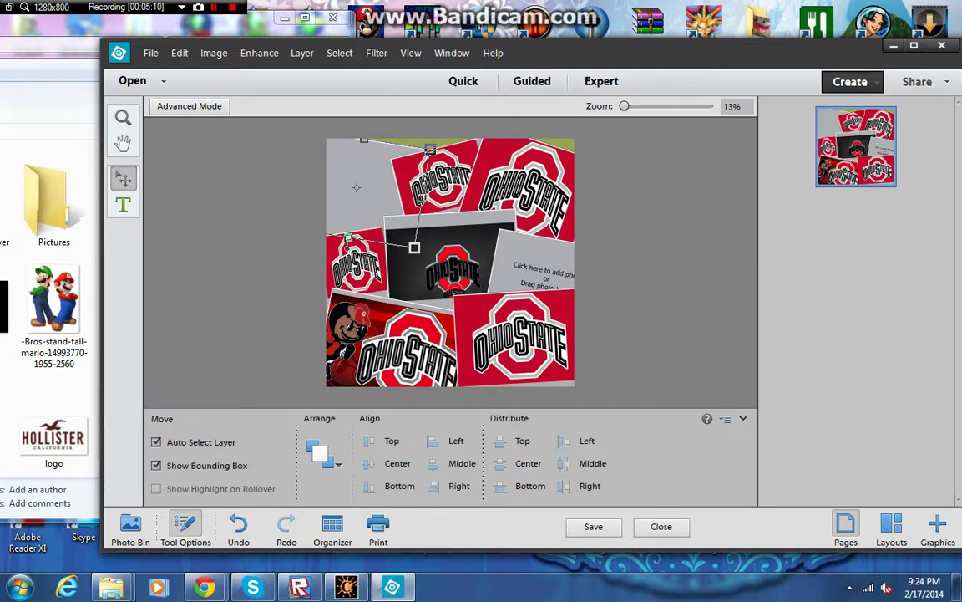
{"action": "left_click_drag", "start_coordinate": [356, 187], "coordinate": [358, 190]}
{"action": "left_click", "coordinate": [357, 189]}
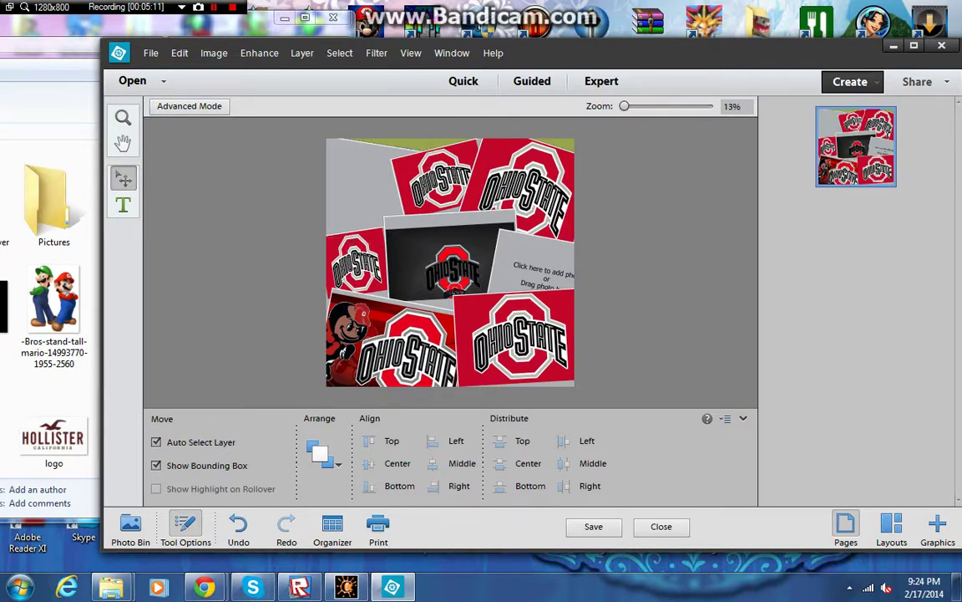
{"action": "left_click", "coordinate": [358, 189]}
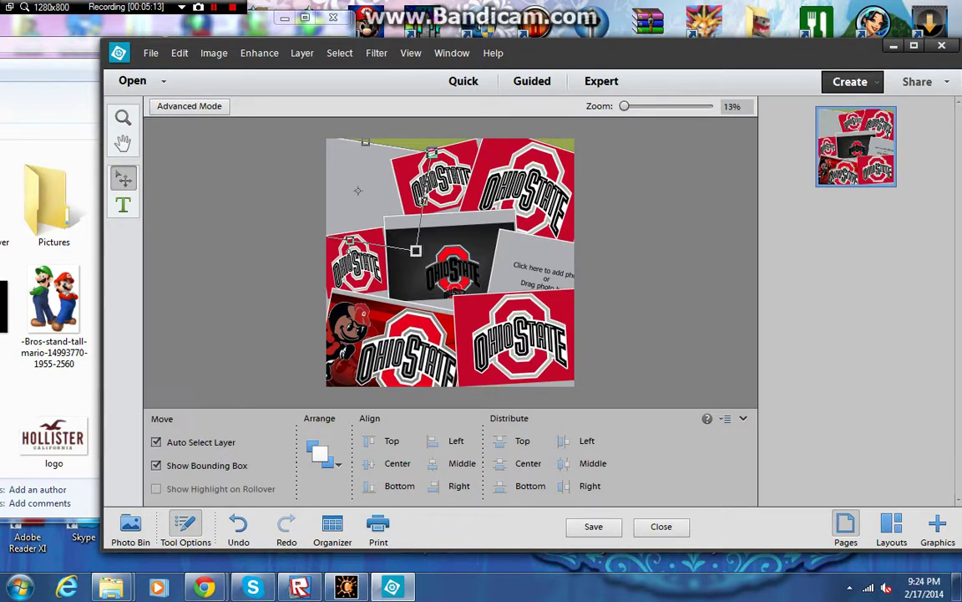
Place the palazzo-las-vegas picture from the Pictures library into the collage's middle-right photo frame.
{"action": "left_click", "coordinate": [537, 270]}
{"action": "left_click", "coordinate": [546, 275]}
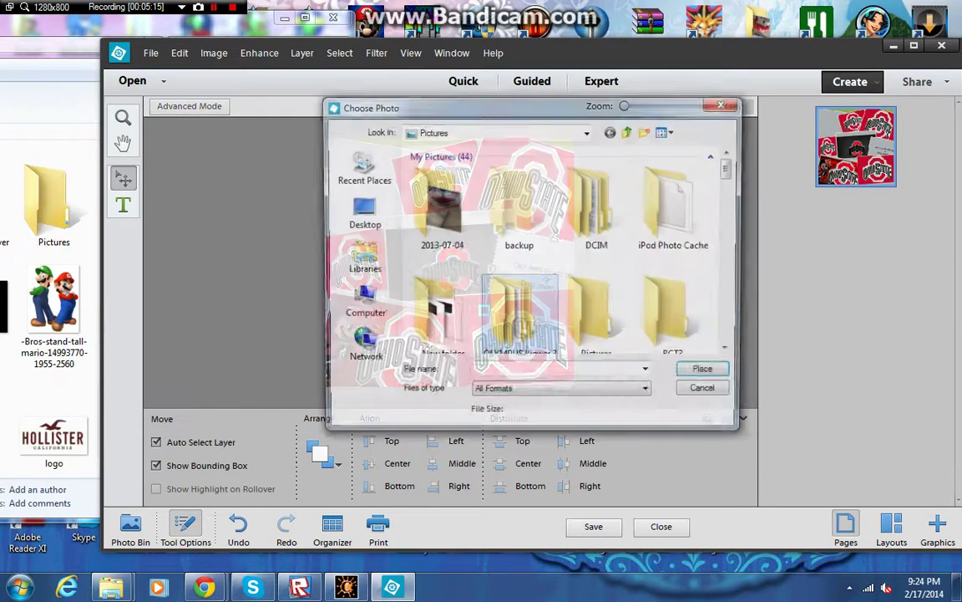
{"action": "scroll", "coordinate": [560, 250], "scroll_direction": "down", "scroll_amount": 5}
{"action": "scroll", "coordinate": [558, 251], "scroll_direction": "down", "scroll_amount": 3}
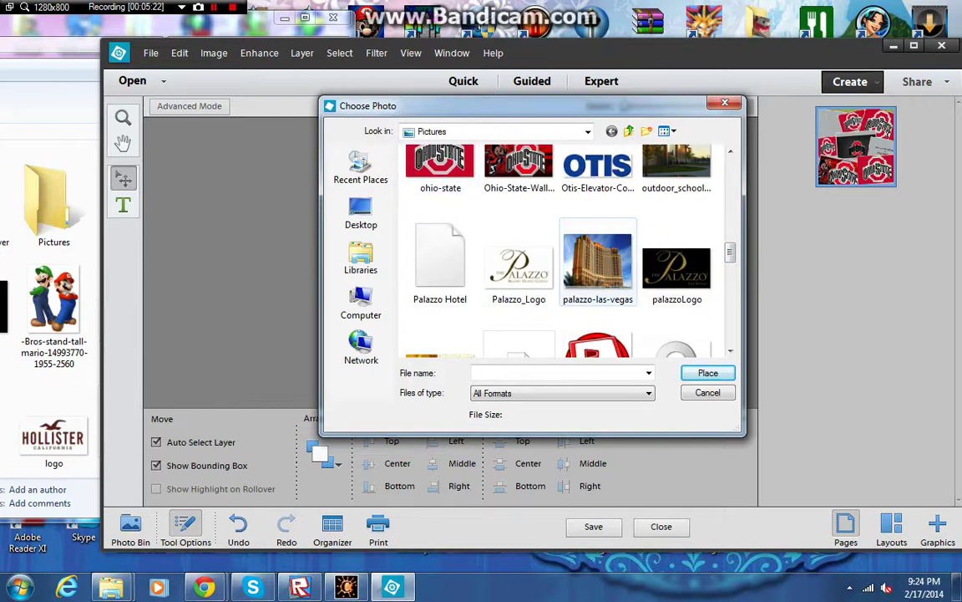
{"action": "double_click", "coordinate": [597, 264]}
Stretch the palazzo-las-vegas picture to fill its middle-right frame and commit the transform.
{"action": "left_click_drag", "start_coordinate": [528, 276], "coordinate": [524, 310]}
{"action": "left_click_drag", "start_coordinate": [569, 279], "coordinate": [574, 280]}
{"action": "left_click_drag", "start_coordinate": [495, 266], "coordinate": [492, 266]}
{"action": "key", "text": "Return"}
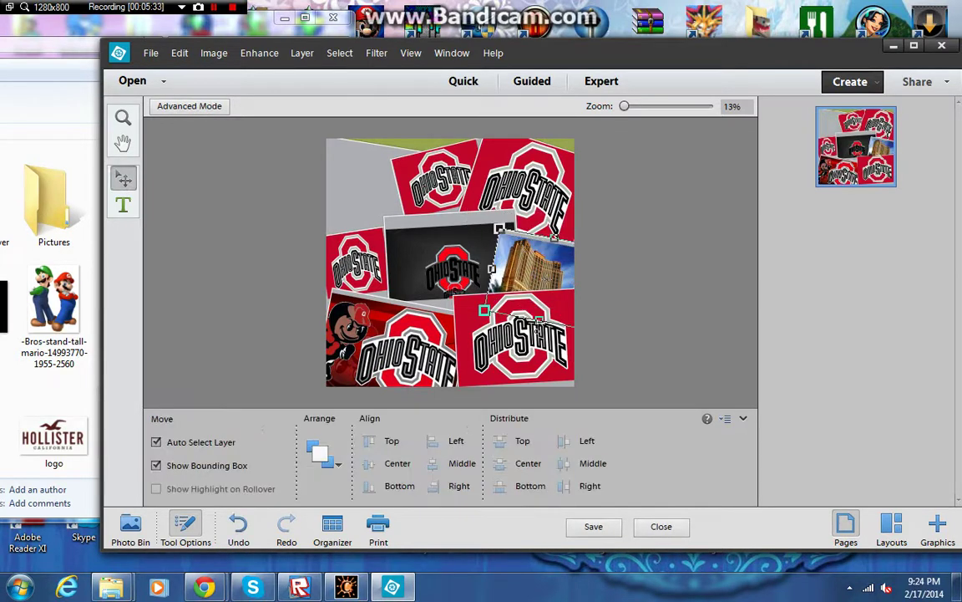
Delete the empty upper-left photo frame from the collage.
{"action": "left_click", "coordinate": [358, 190]}
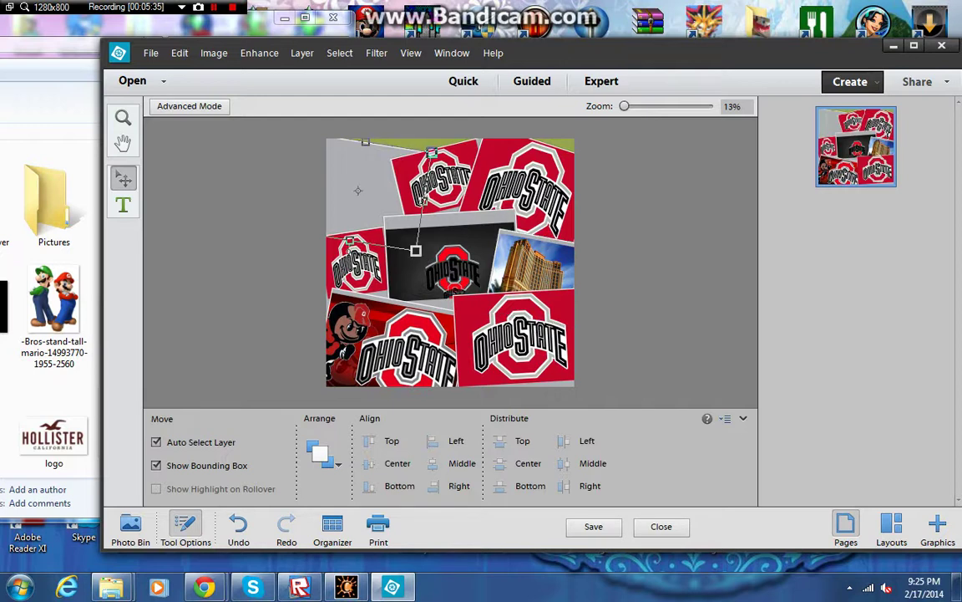
{"action": "left_click_drag", "start_coordinate": [357, 190], "coordinate": [401, 168]}
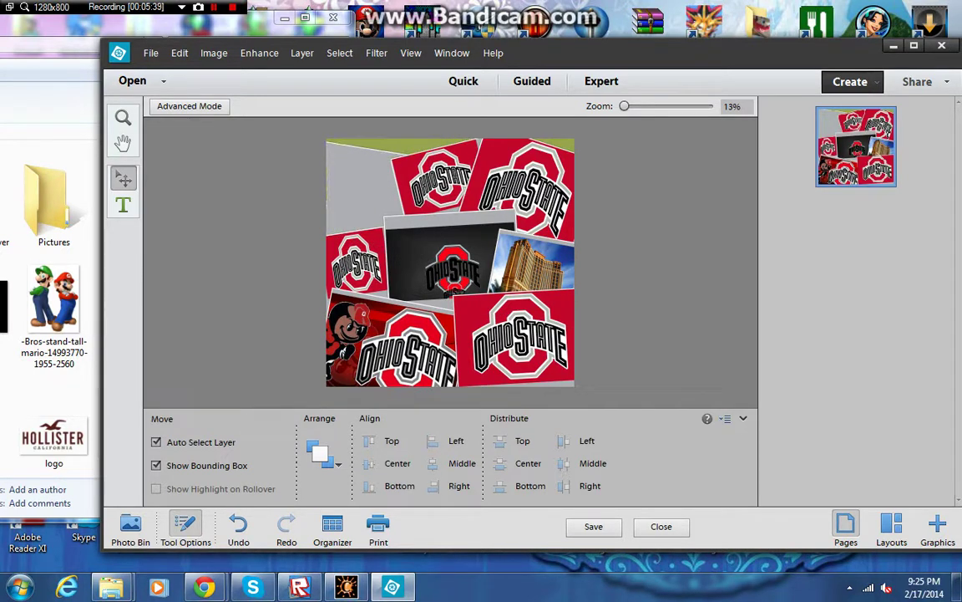
{"action": "left_click", "coordinate": [363, 198]}
{"action": "key", "text": "Delete"}
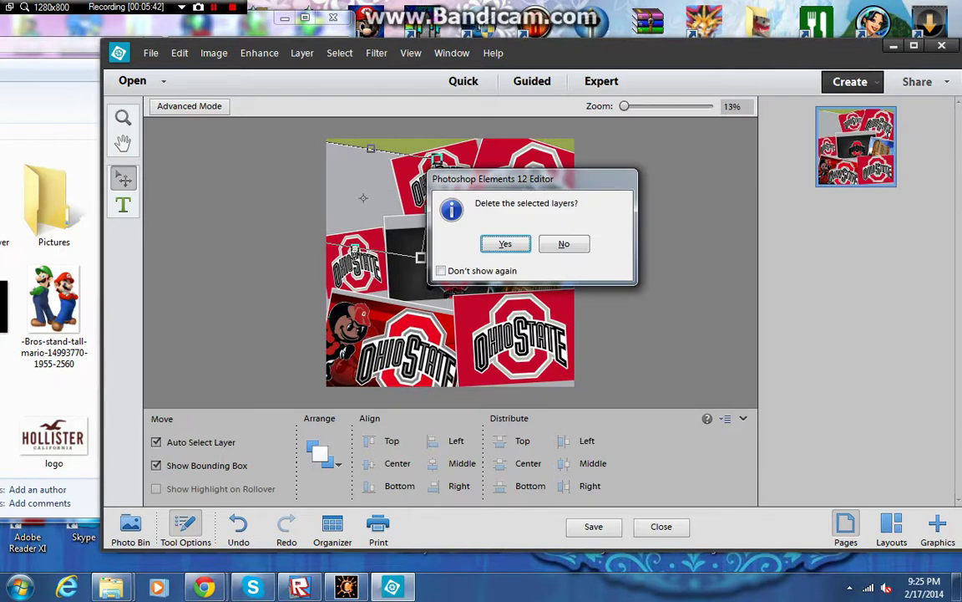
{"action": "key", "text": "Return"}
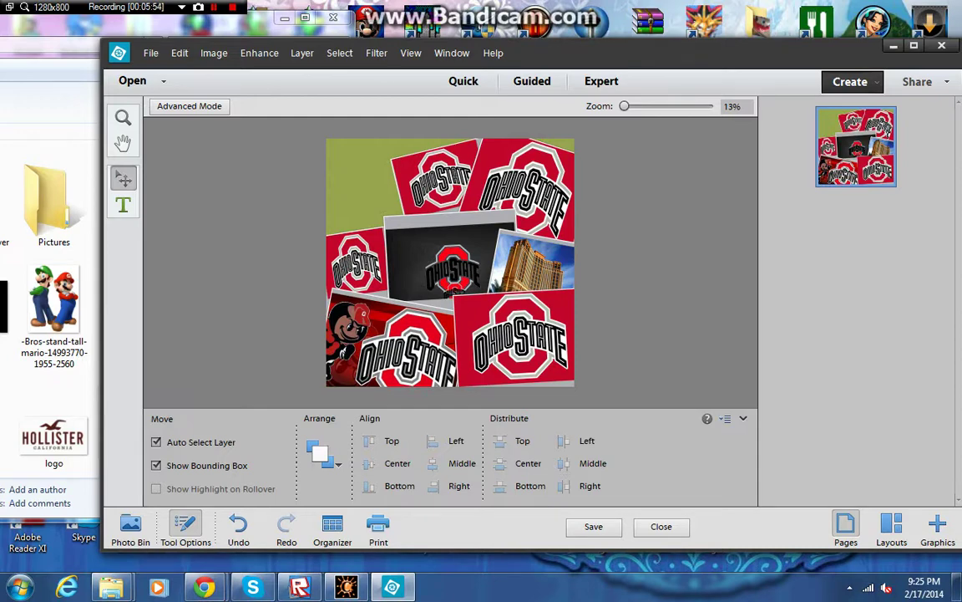
Open the print settings for the collage.
{"action": "key", "text": "ctrl+p"}
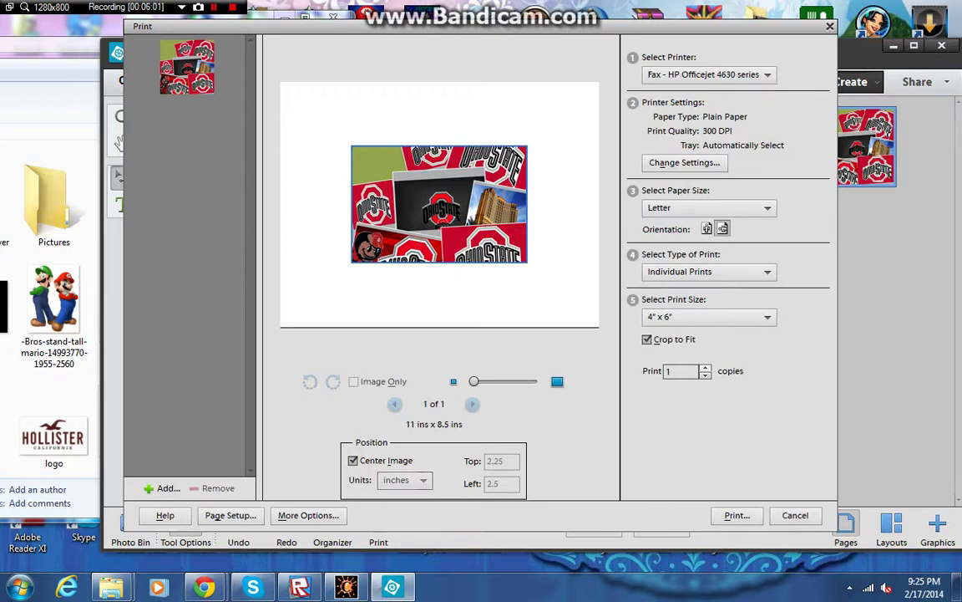
Set the number of copies to 2 and try to print the collage on the Fax - HP Officejet 4630 series printer.
{"action": "left_click", "coordinate": [706, 367]}
{"action": "left_click", "coordinate": [737, 515]}
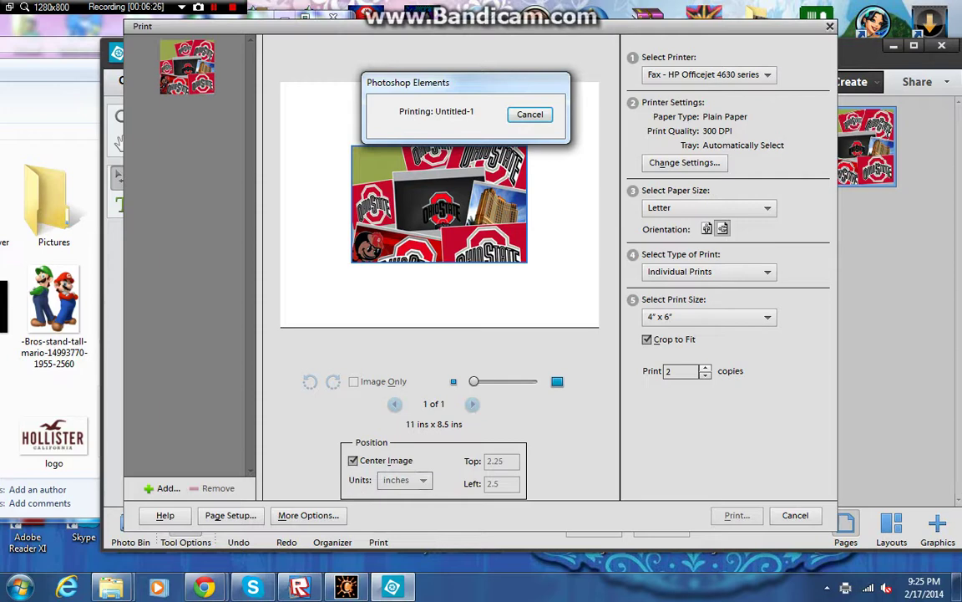
Switch to the Roblox profile page in Chrome, reload it, and minimize the browser to get back to the print settings.
{"action": "mouse_move", "coordinate": [203, 587]}
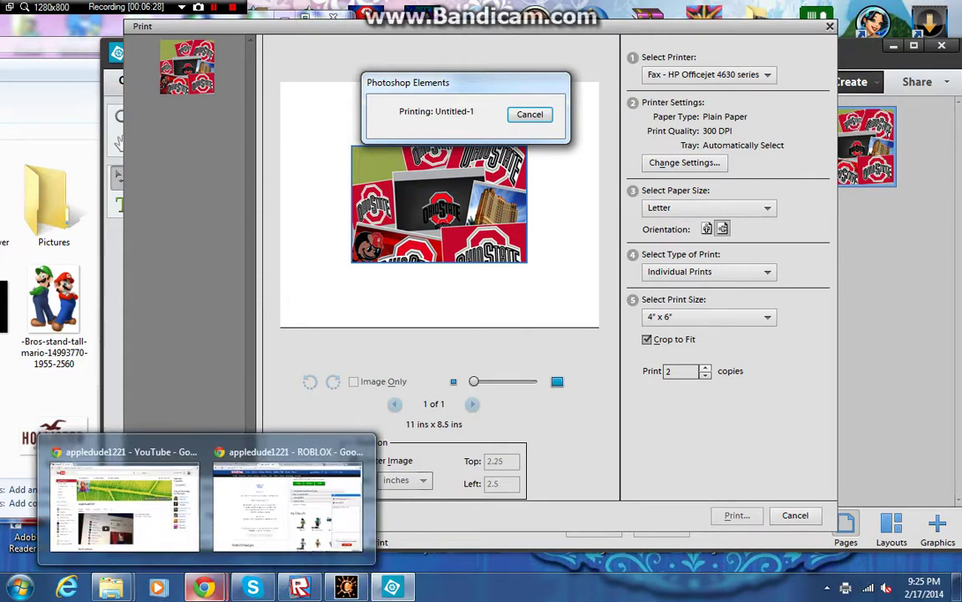
{"action": "left_click", "coordinate": [288, 501]}
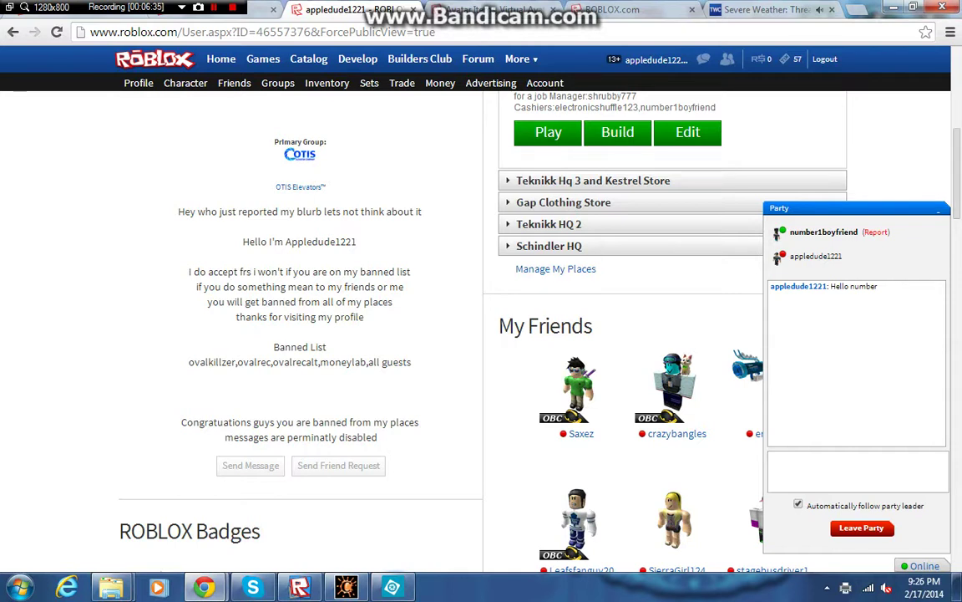
{"action": "key", "text": "F5"}
{"action": "left_click_drag", "start_coordinate": [437, 33], "coordinate": [388, 32]}
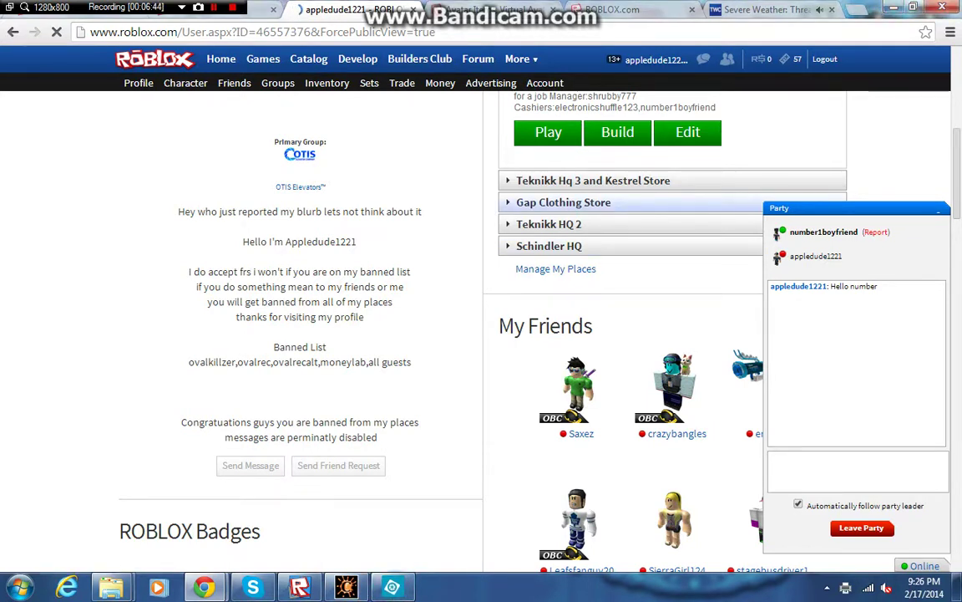
{"action": "left_click", "coordinate": [894, 7]}
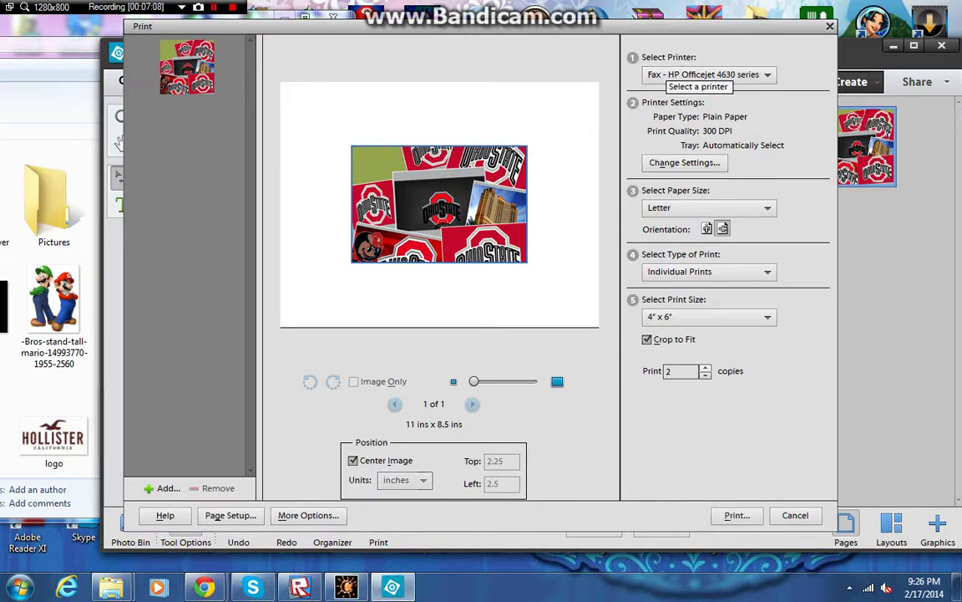
Set the printer to HP Officejet 4630 series and the number of copies to 2.
{"action": "left_click", "coordinate": [668, 74]}
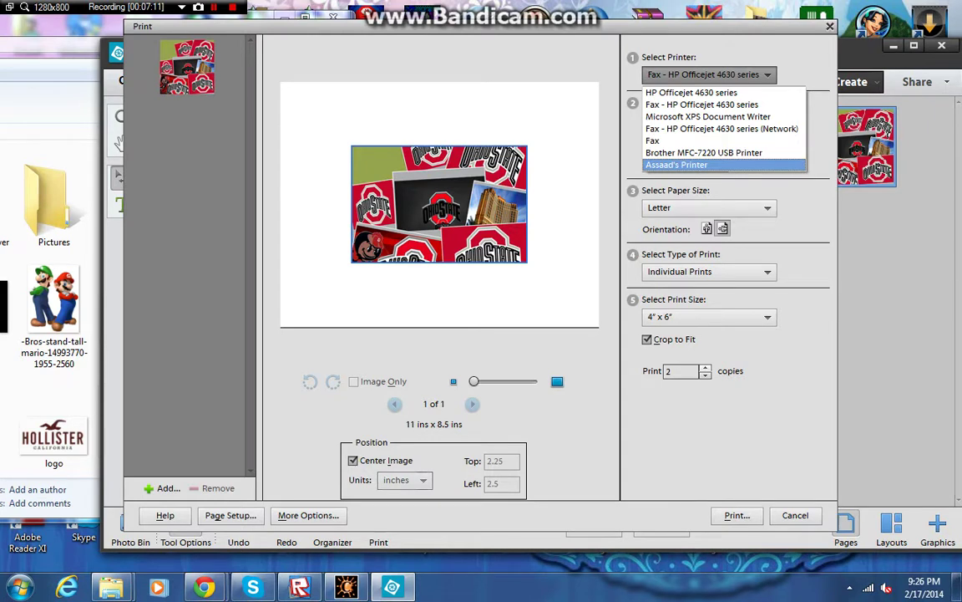
{"action": "left_click", "coordinate": [677, 165]}
{"action": "left_click", "coordinate": [709, 75]}
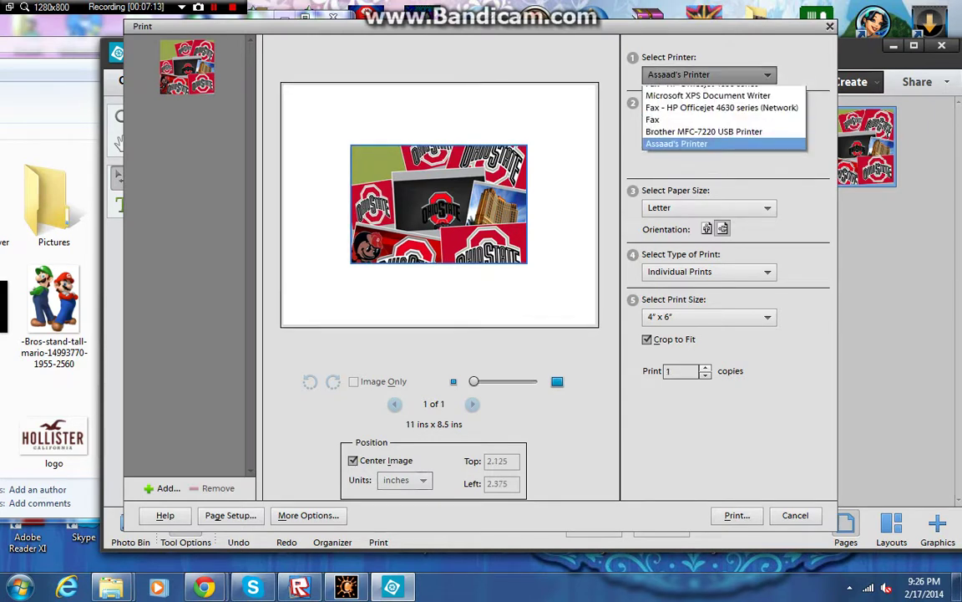
{"action": "key", "text": "Return"}
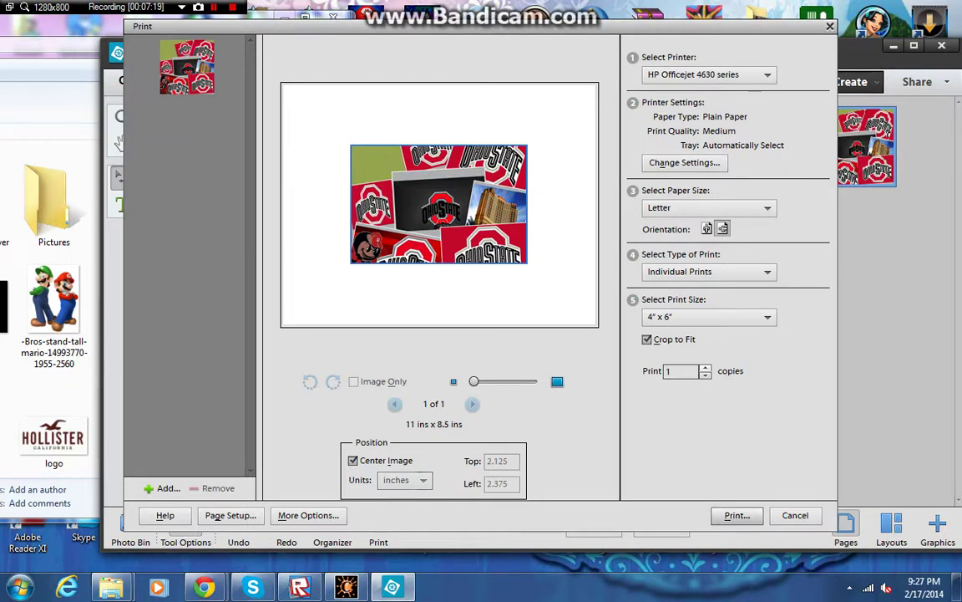
{"action": "left_click", "coordinate": [706, 367]}
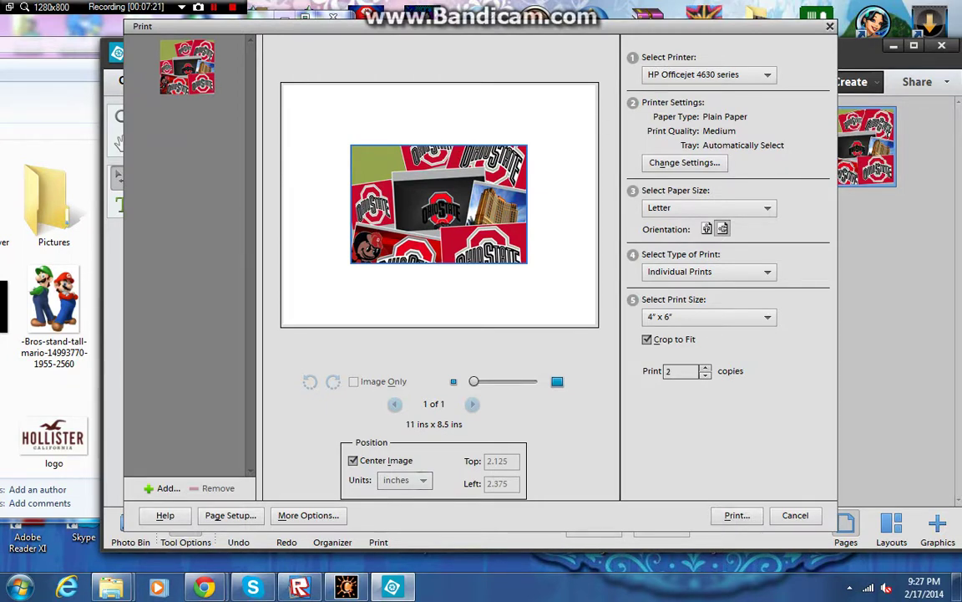
Choose the printer named after its owner, set the copies to 2, and print the collage.
{"action": "left_click", "coordinate": [711, 75]}
{"action": "left_click", "coordinate": [701, 165]}
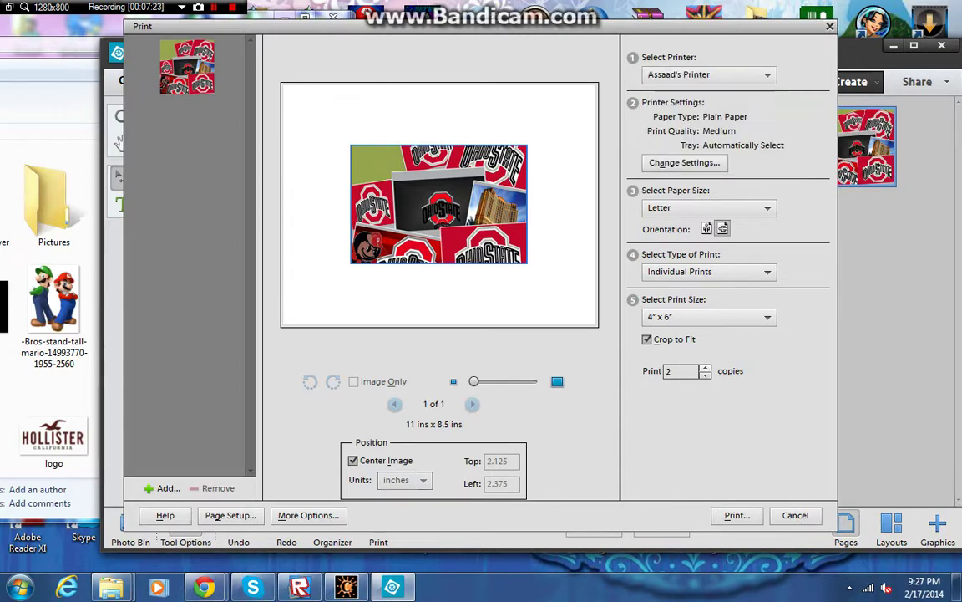
{"action": "key", "text": "Down"}
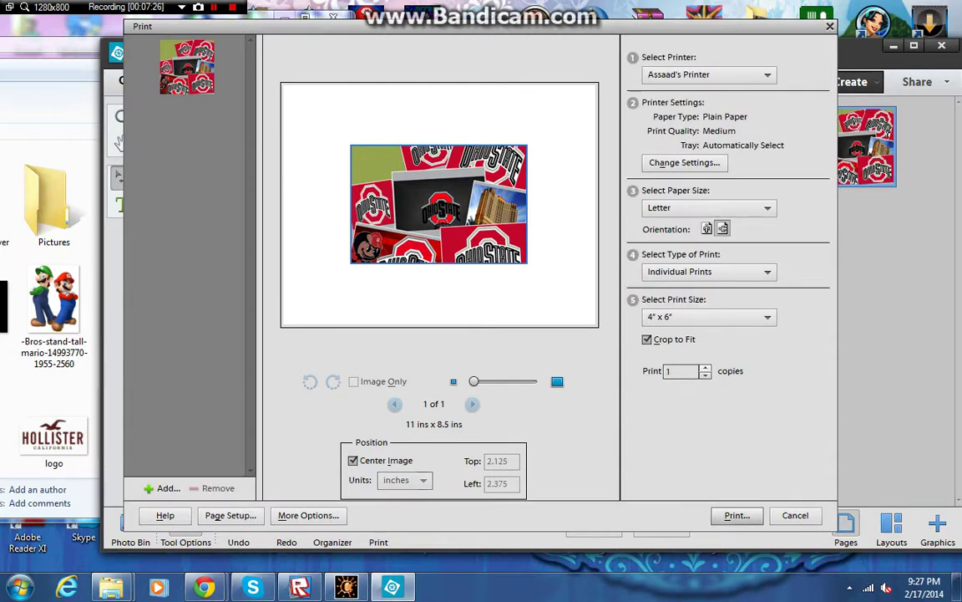
{"action": "left_click", "coordinate": [706, 368]}
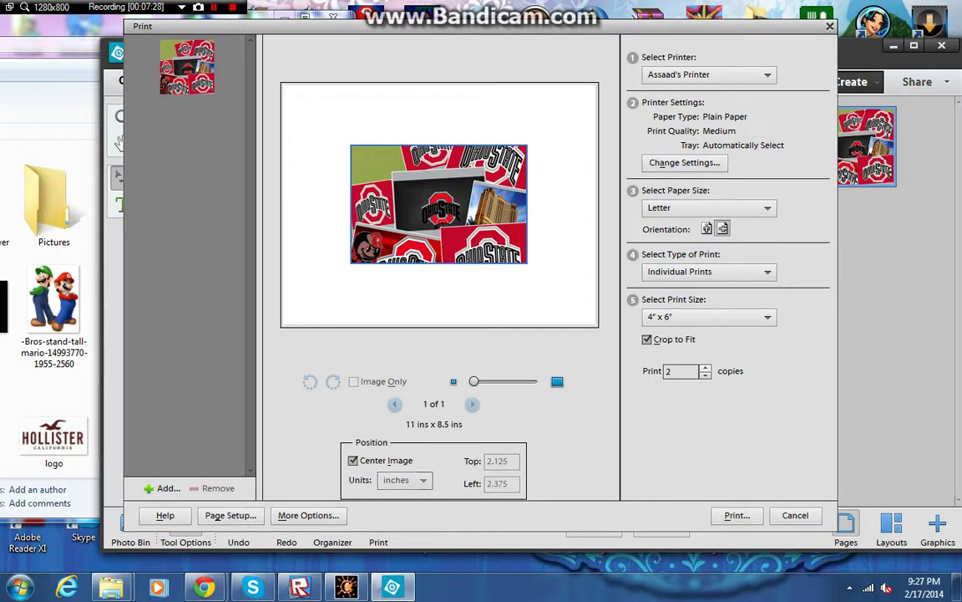
{"action": "left_click", "coordinate": [736, 516]}
{"action": "key", "text": "Return"}
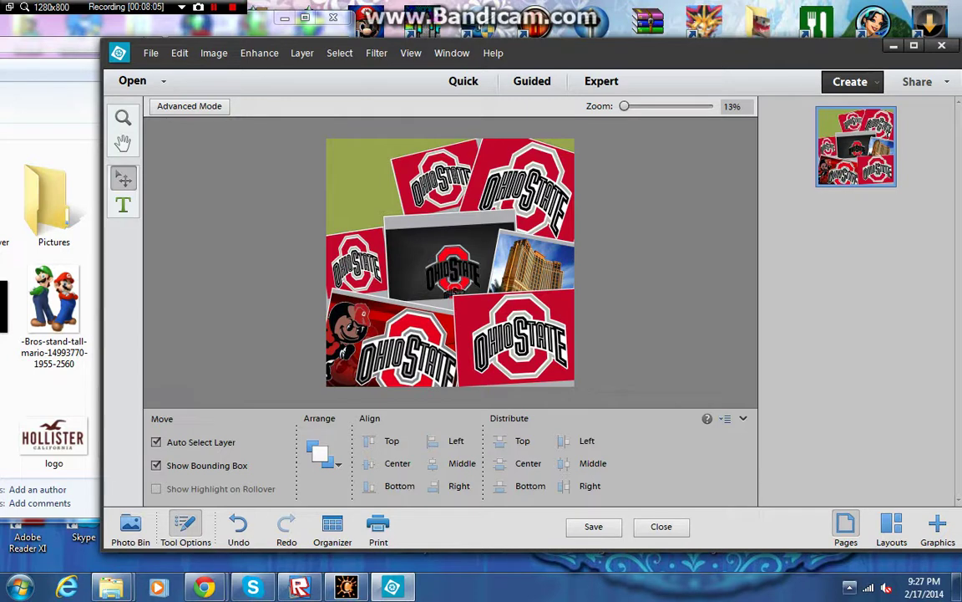
Open Microsoft Security Essentials from among the programs running in the background.
{"action": "left_click", "coordinate": [850, 588]}
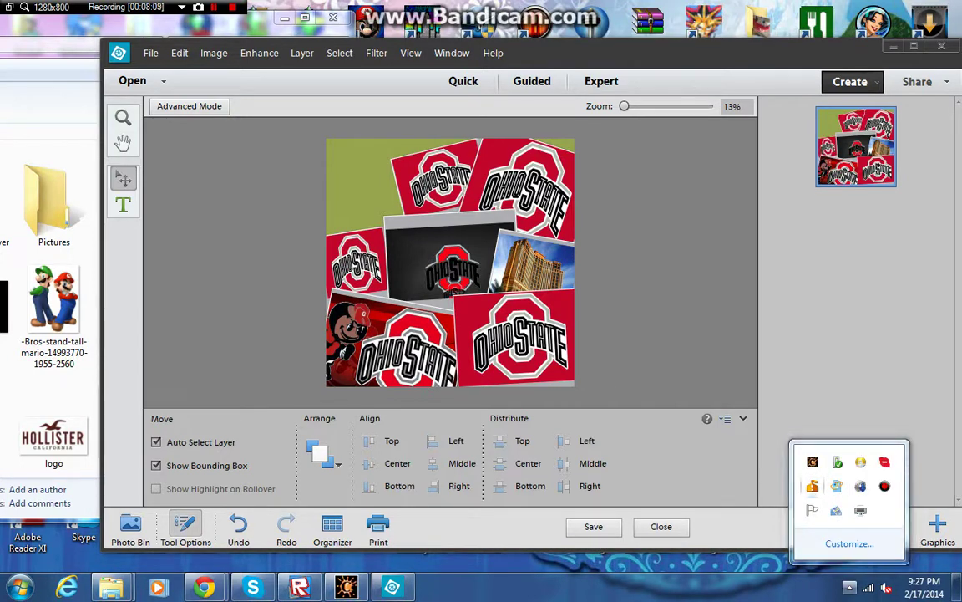
{"action": "mouse_move", "coordinate": [392, 587]}
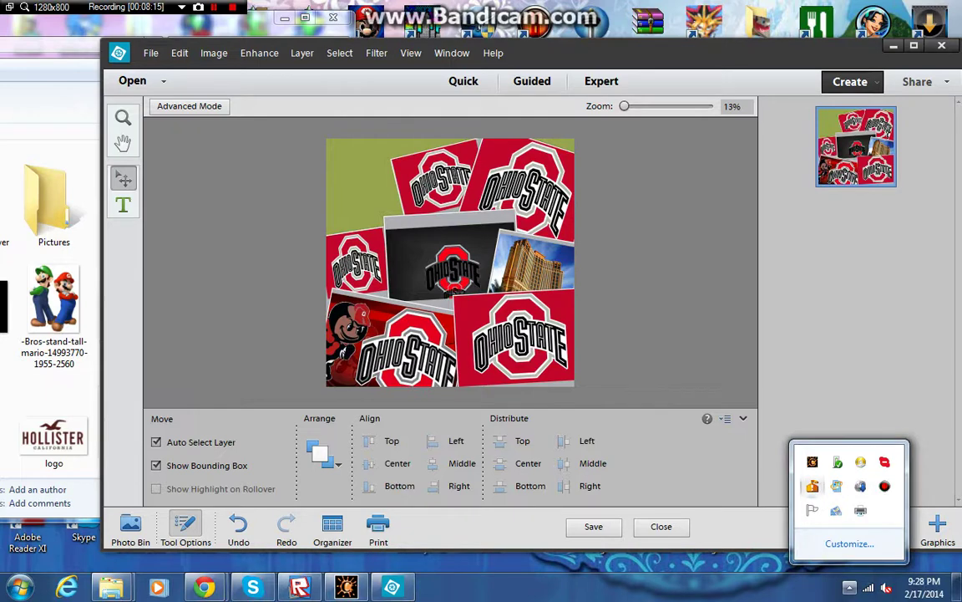
{"action": "right_click", "coordinate": [838, 486]}
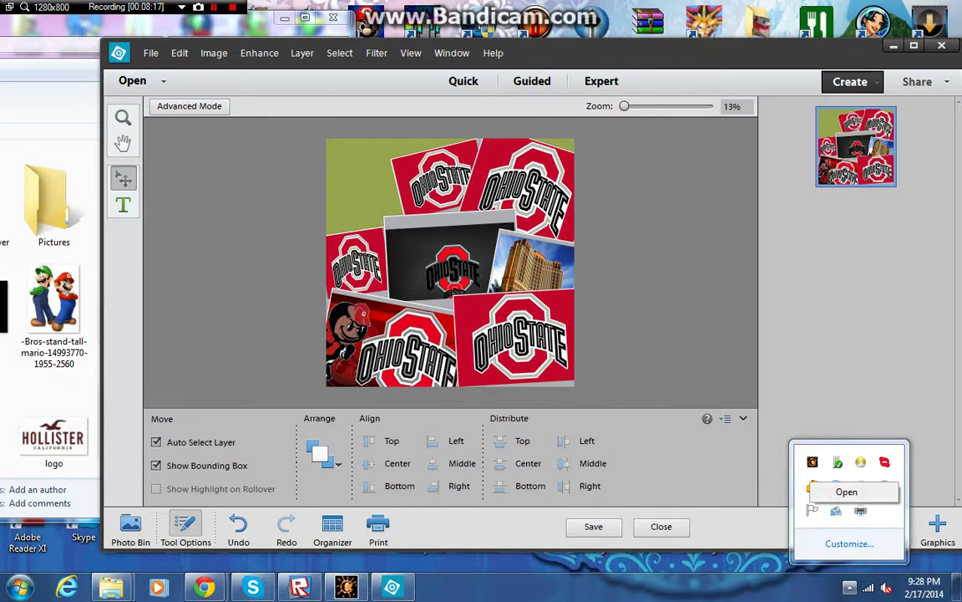
{"action": "left_click", "coordinate": [841, 491]}
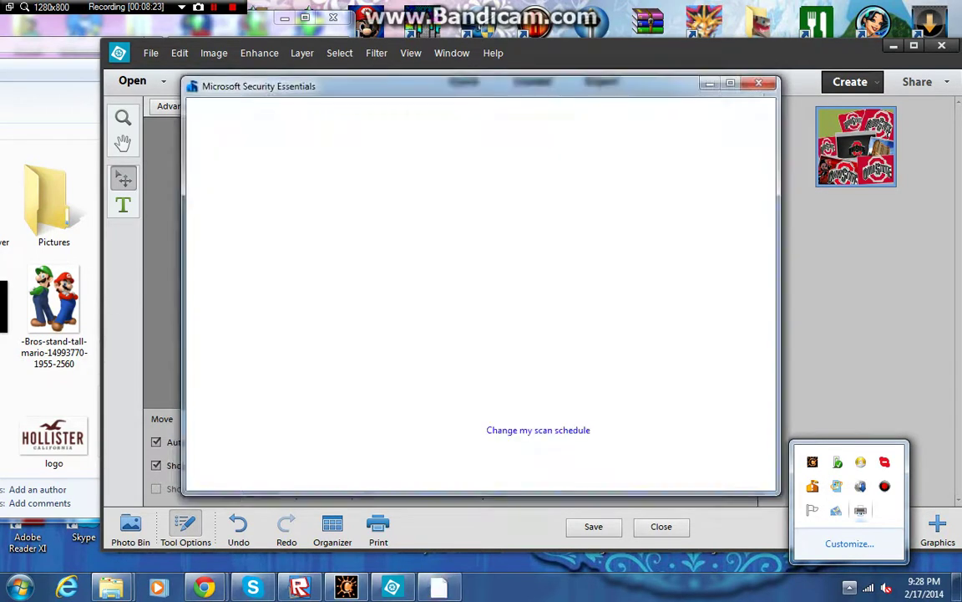
Open the active printer's queue and start a quick scan of the PC in Microsoft Security Essentials.
{"action": "double_click", "coordinate": [861, 510]}
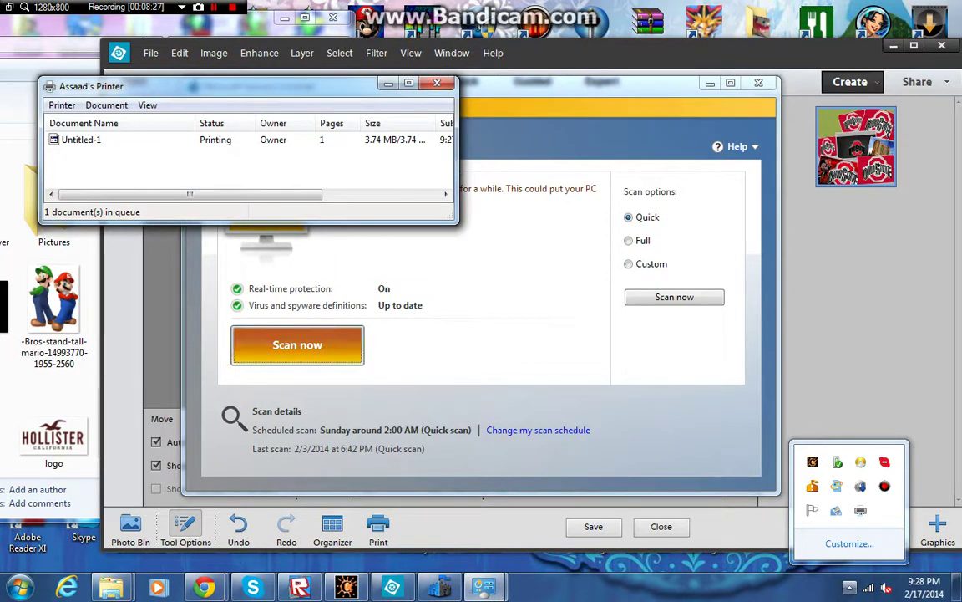
{"action": "left_click", "coordinate": [297, 345]}
Enlarge the print queue to follow the Untitled-1 job, and go back to the Microsoft Security Essentials scan.
{"action": "left_click", "coordinate": [484, 587]}
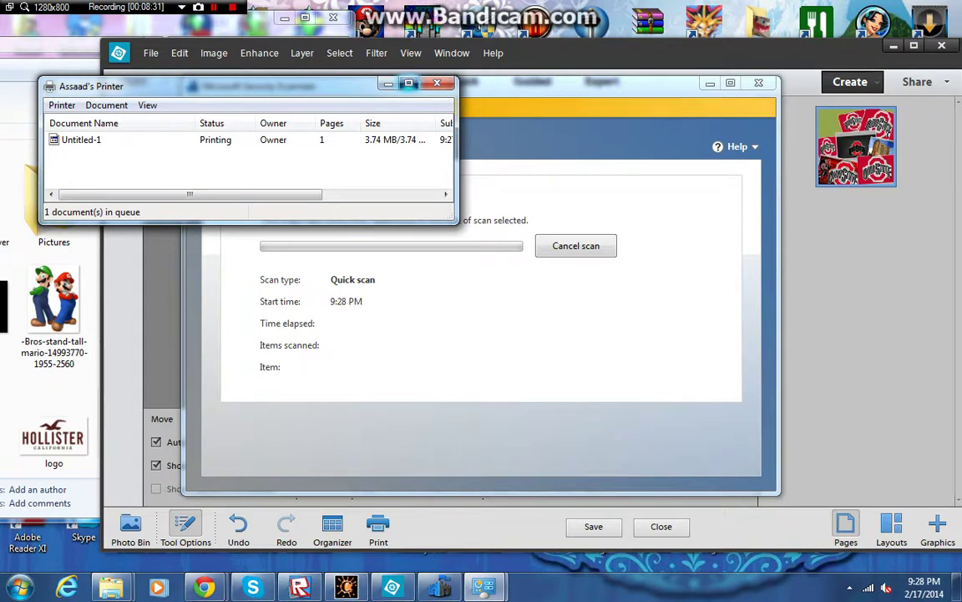
{"action": "left_click", "coordinate": [409, 84]}
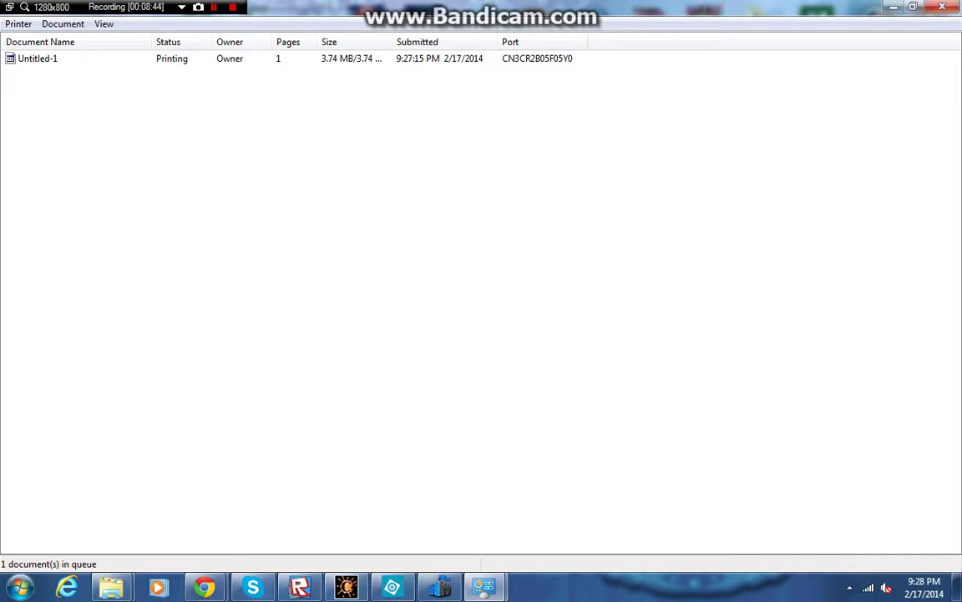
{"action": "key", "text": "shift+F12"}
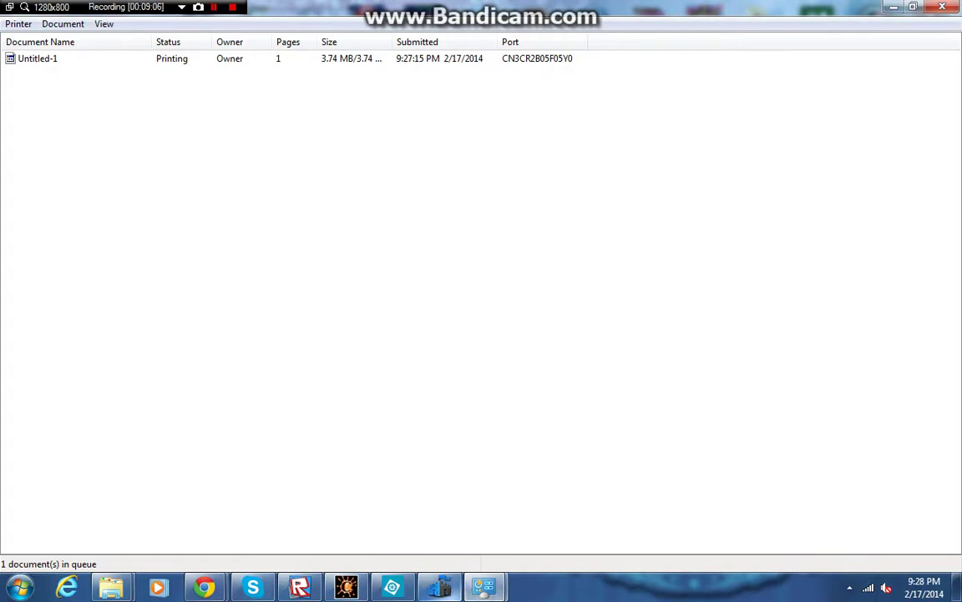
{"action": "mouse_move", "coordinate": [440, 586]}
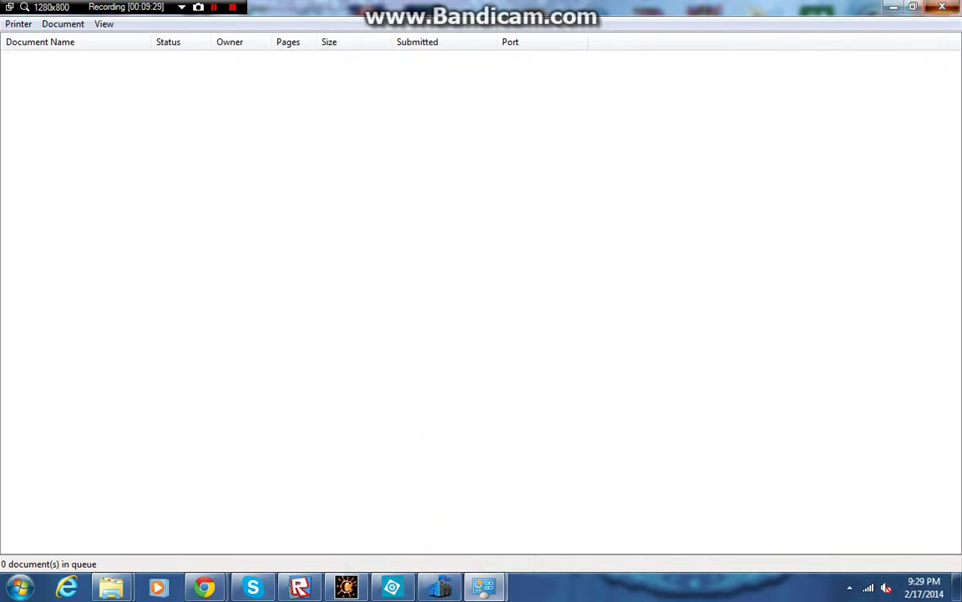
{"action": "left_click", "coordinate": [942, 7]}
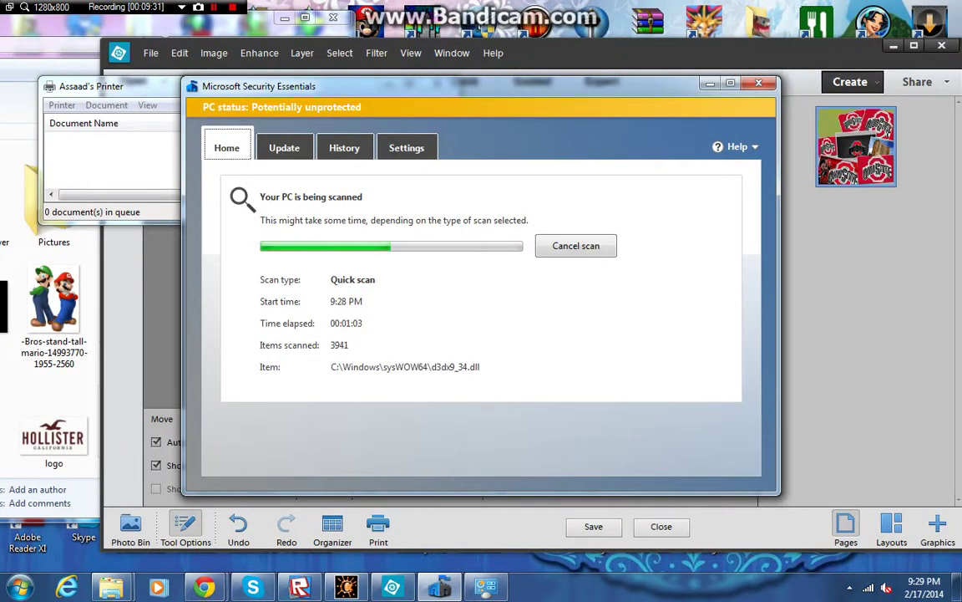